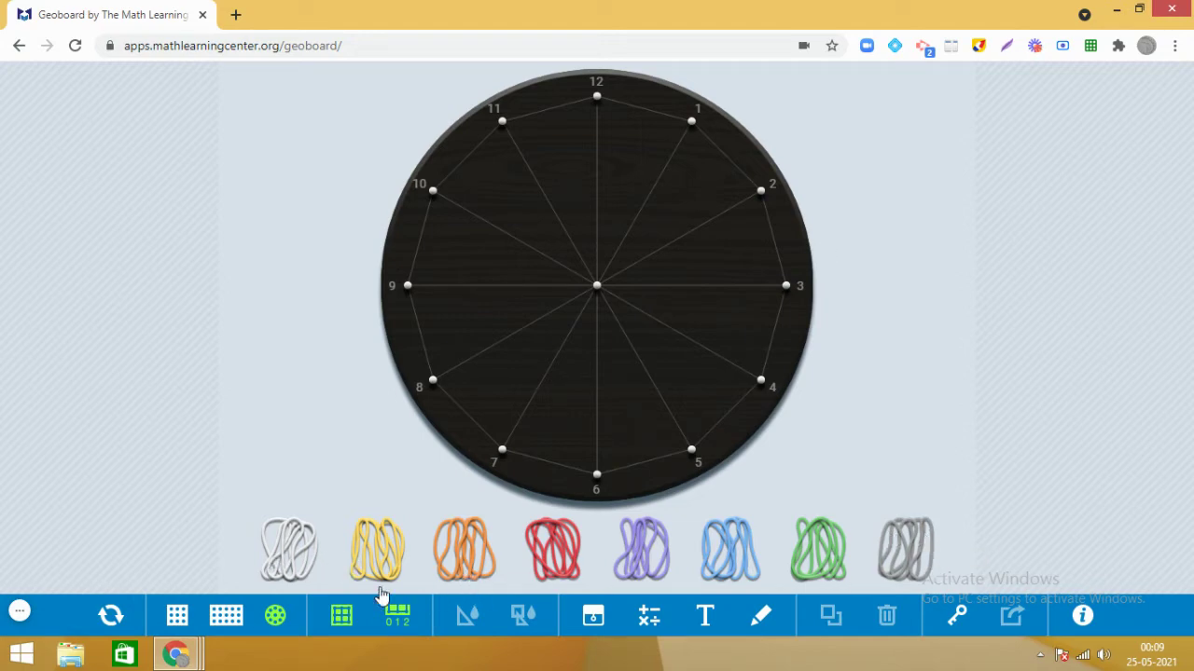
Stretch white bands from peg 1 to pegs 2 and 4.
{"action": "left_click_drag", "start_coordinate": [289, 569], "coordinate": [688, 173]}
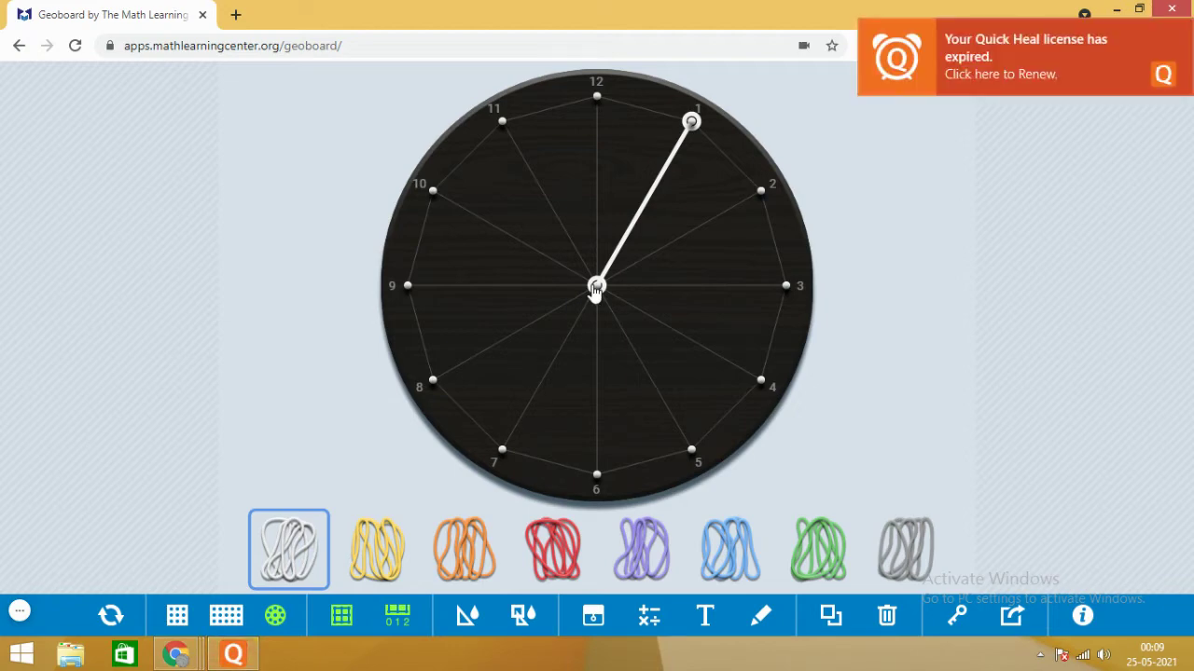
{"action": "left_click", "coordinate": [1180, 32]}
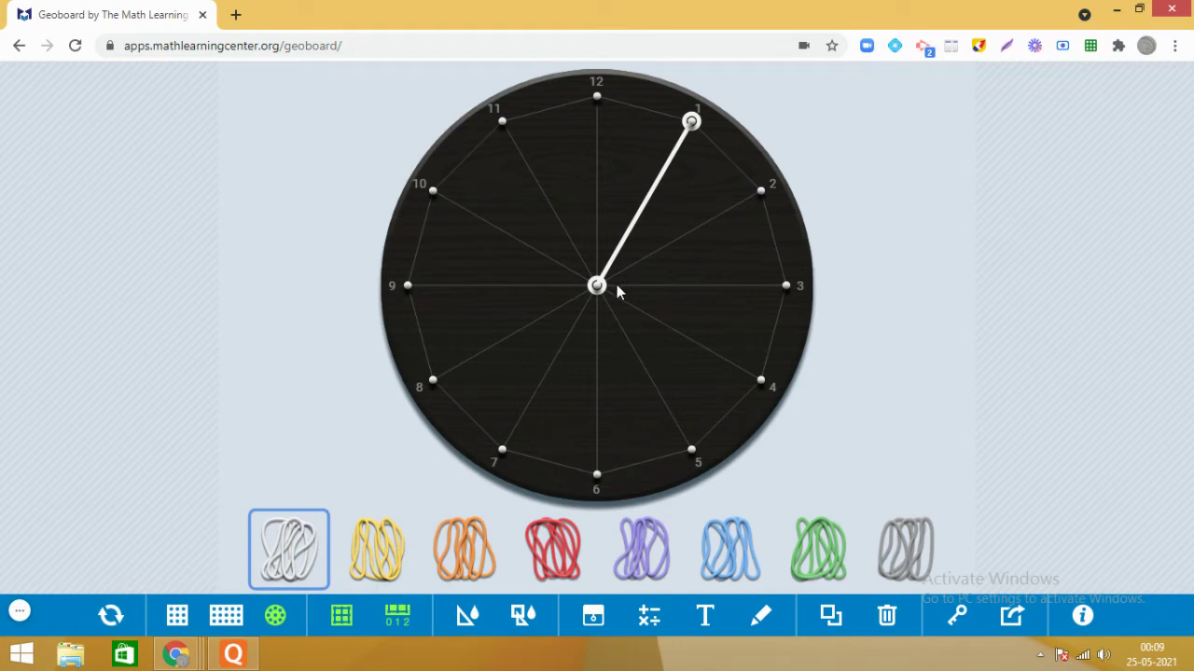
{"action": "left_click_drag", "start_coordinate": [596, 289], "coordinate": [761, 197]}
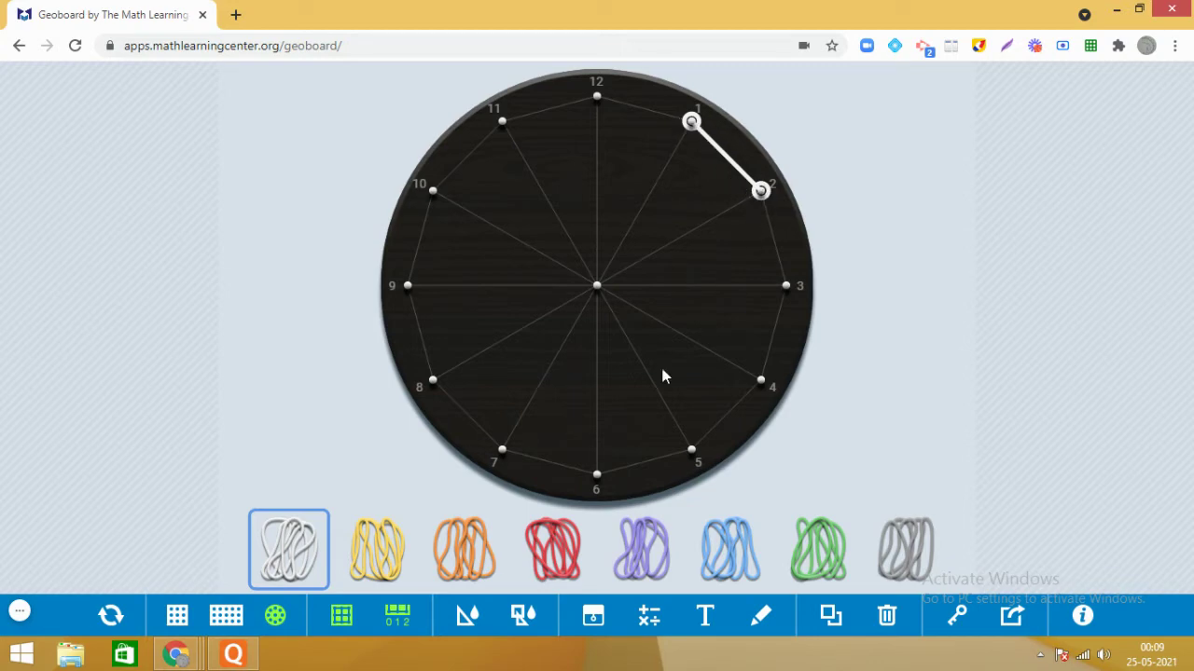
{"action": "mouse_move", "coordinate": [306, 574]}
{"action": "left_mouse_down"}
{"action": "mouse_move", "coordinate": [701, 192]}
{"action": "mouse_move", "coordinate": [687, 127]}
{"action": "mouse_move", "coordinate": [751, 189]}
{"action": "mouse_move", "coordinate": [761, 193]}
{"action": "mouse_move", "coordinate": [714, 155]}
{"action": "mouse_move", "coordinate": [782, 200]}
{"action": "mouse_move", "coordinate": [772, 207]}
{"action": "left_mouse_up"}
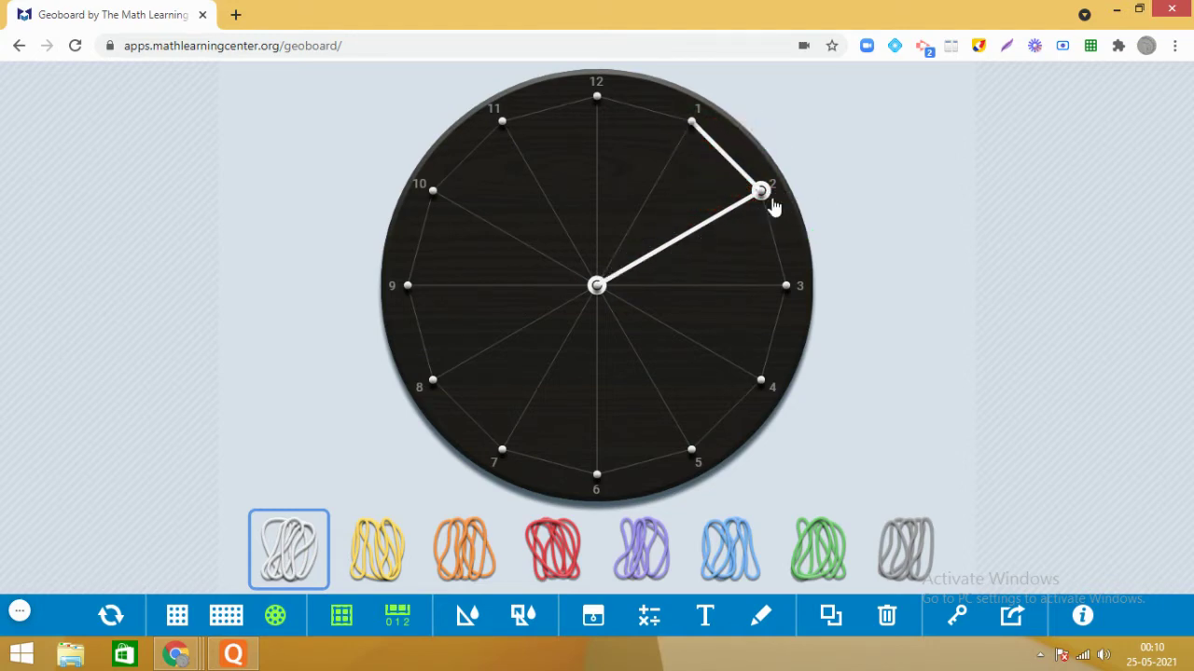
{"action": "mouse_move", "coordinate": [601, 291]}
{"action": "left_mouse_down"}
{"action": "mouse_move", "coordinate": [671, 127]}
{"action": "mouse_move", "coordinate": [689, 122]}
{"action": "left_mouse_up"}
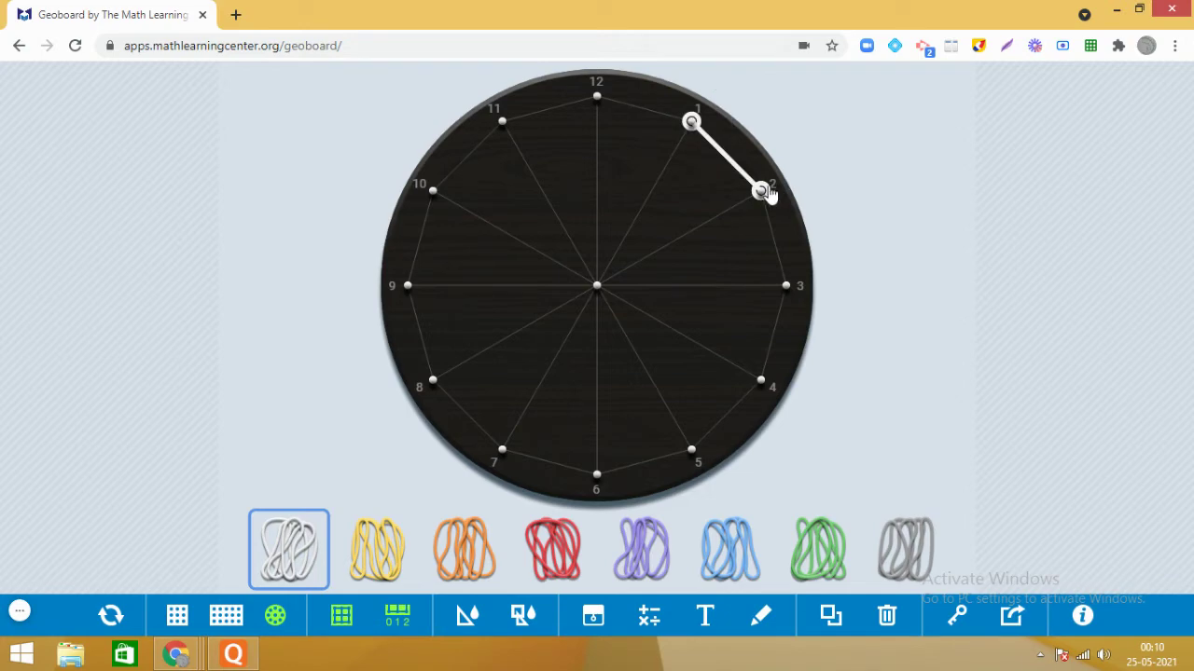
{"action": "mouse_move", "coordinate": [766, 193]}
{"action": "left_mouse_down"}
{"action": "mouse_move", "coordinate": [774, 345]}
{"action": "mouse_move", "coordinate": [761, 380]}
{"action": "left_mouse_up"}
{"action": "mouse_move", "coordinate": [761, 196]}
{"action": "left_mouse_down"}
{"action": "mouse_move", "coordinate": [743, 256]}
{"action": "mouse_move", "coordinate": [761, 380]}
{"action": "left_mouse_up"}
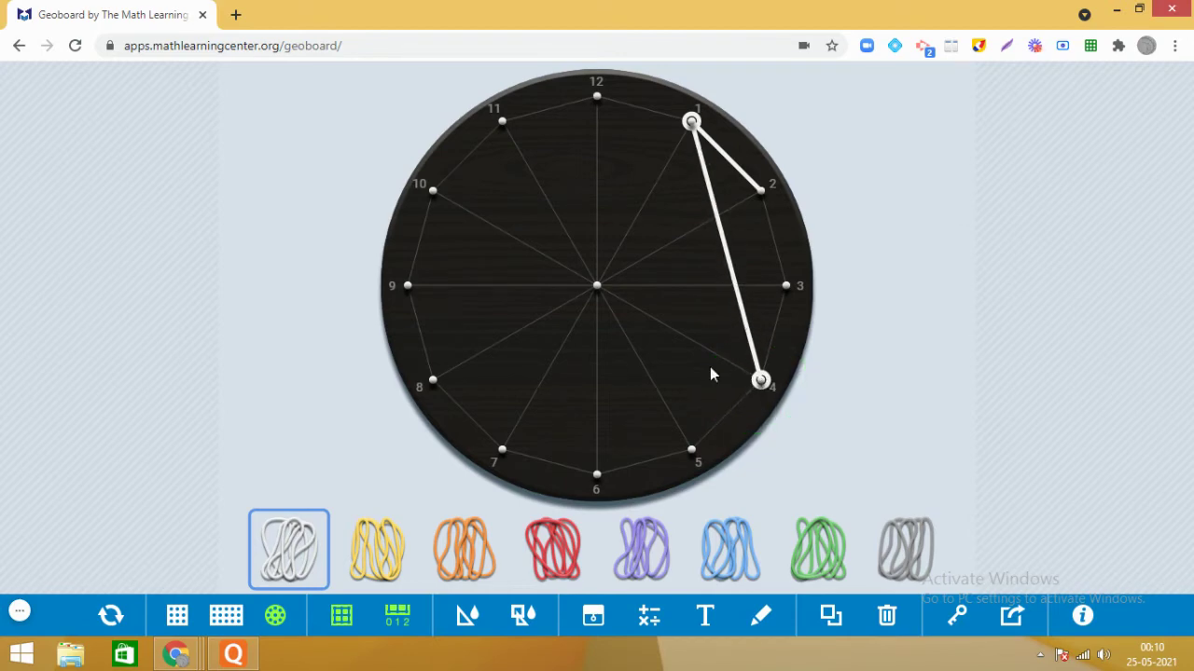
Add white bands from peg 1 to pegs 6, 8, 10 and 12.
{"action": "left_click_drag", "start_coordinate": [295, 563], "coordinate": [686, 194]}
{"action": "left_click_drag", "start_coordinate": [595, 305], "coordinate": [596, 476]}
{"action": "left_click_drag", "start_coordinate": [258, 533], "coordinate": [698, 173]}
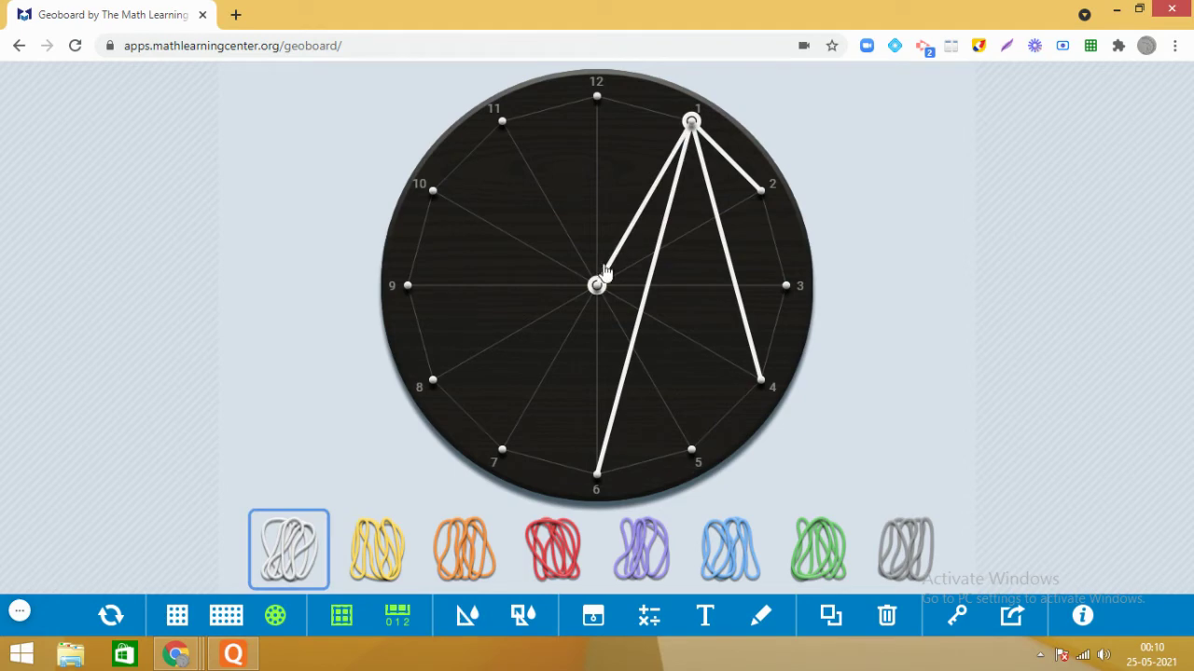
{"action": "left_click_drag", "start_coordinate": [596, 284], "coordinate": [432, 379]}
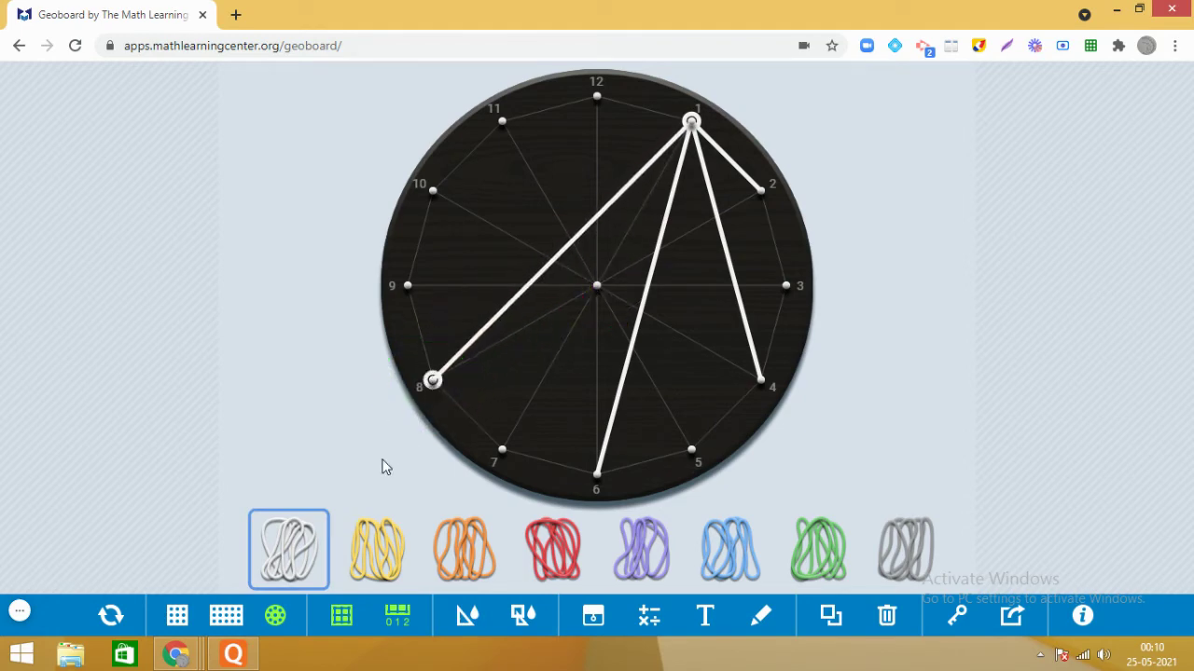
{"action": "left_click_drag", "start_coordinate": [313, 547], "coordinate": [704, 179]}
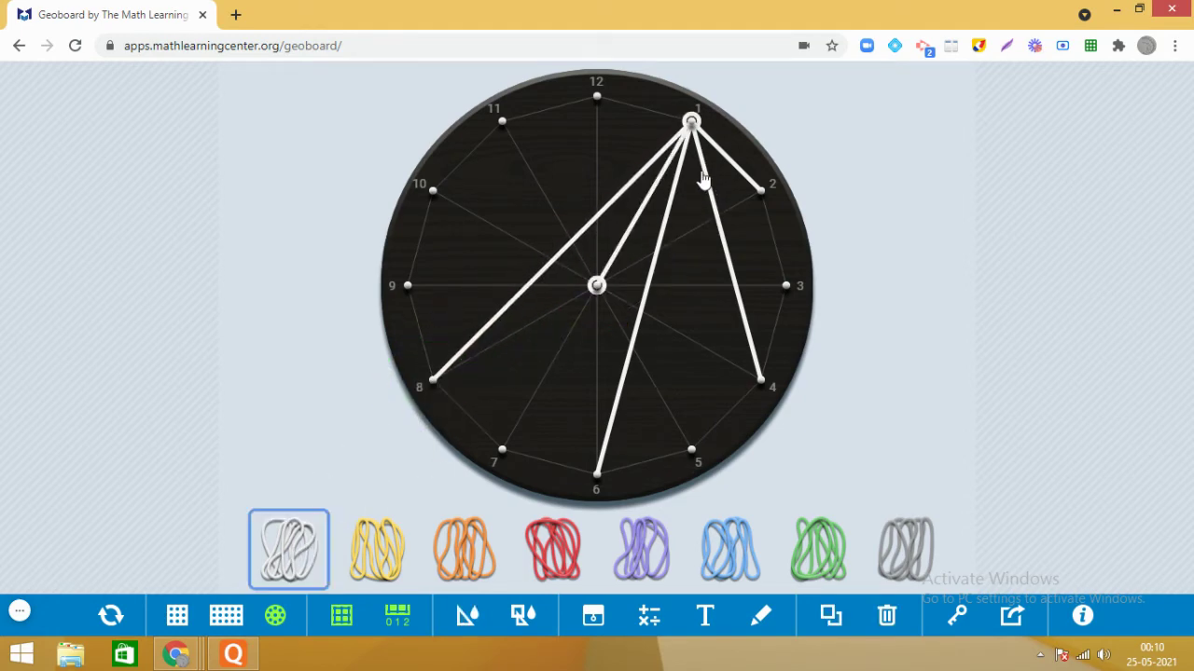
{"action": "left_click_drag", "start_coordinate": [596, 285], "coordinate": [435, 193]}
{"action": "left_click_drag", "start_coordinate": [289, 549], "coordinate": [691, 121]}
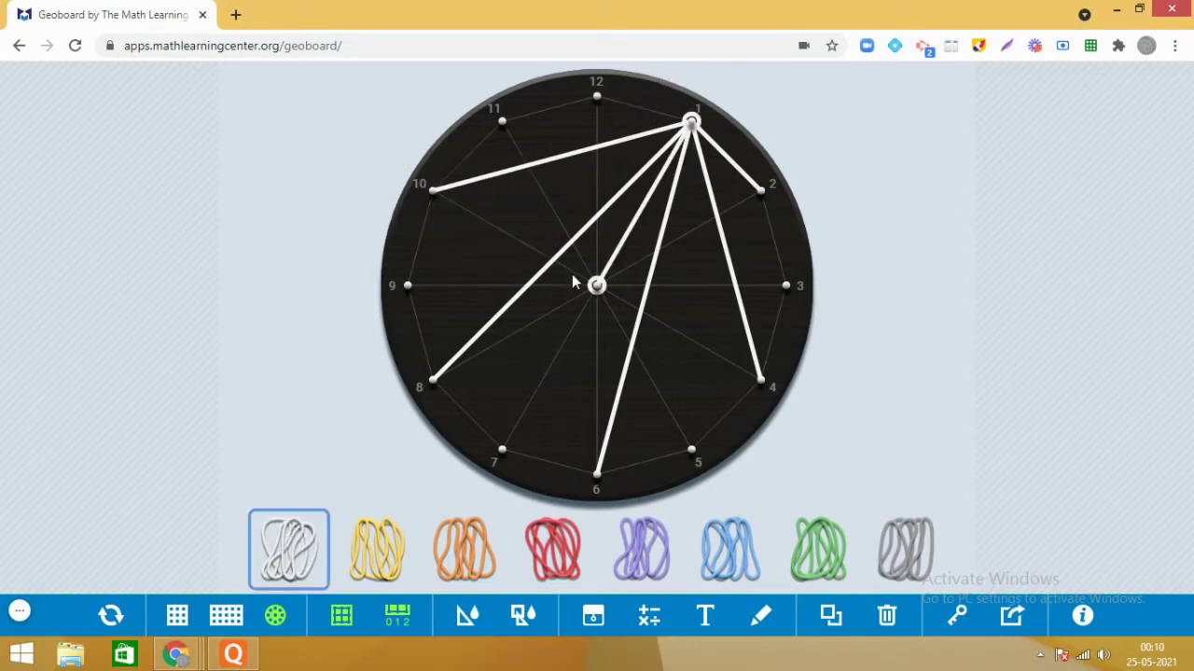
{"action": "left_click_drag", "start_coordinate": [594, 289], "coordinate": [601, 107]}
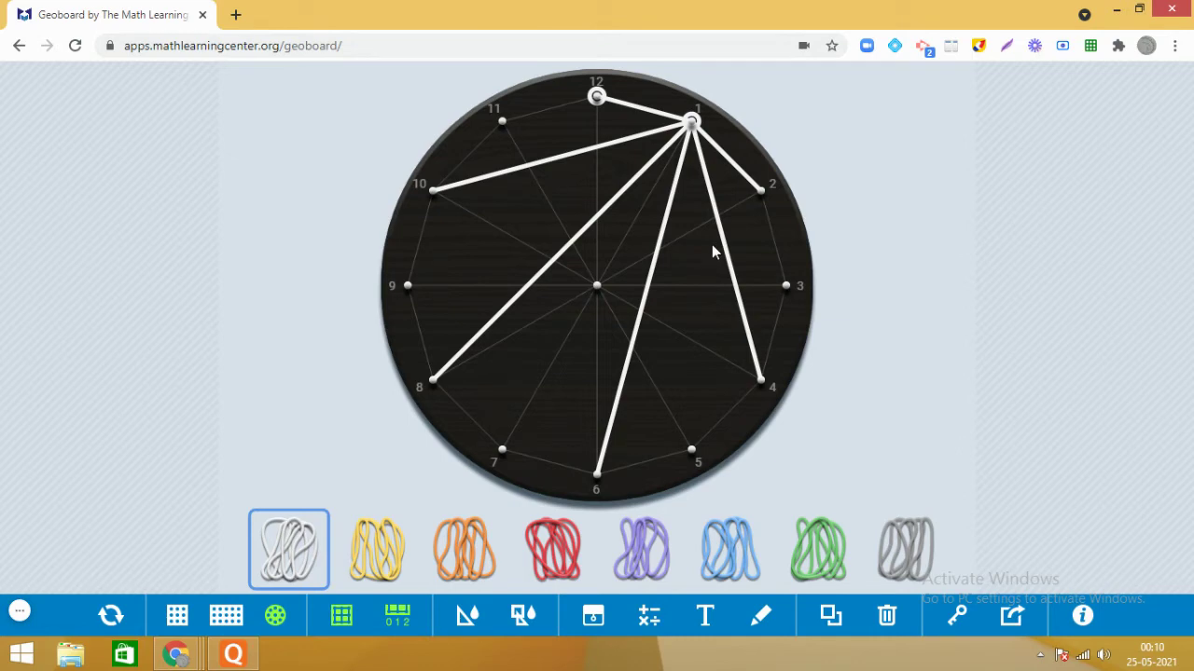
{"action": "left_click", "coordinate": [849, 99]}
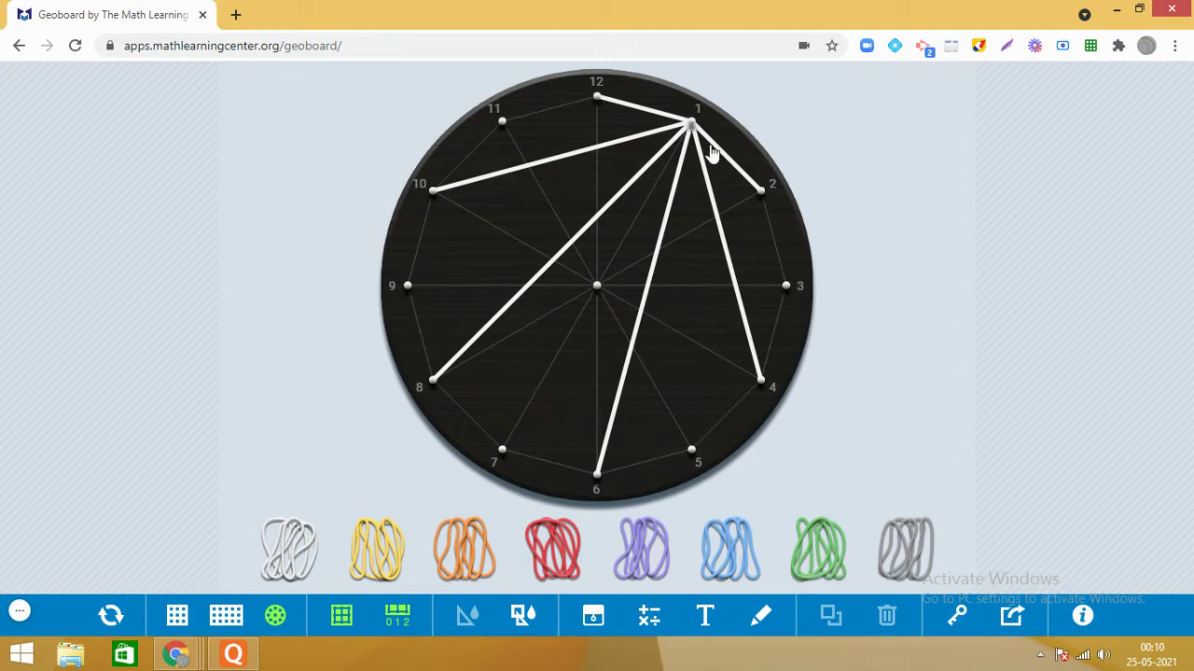
Stretch yellow bands from peg 2 to pegs 3, 5 and 7.
{"action": "left_click_drag", "start_coordinate": [399, 539], "coordinate": [762, 236]}
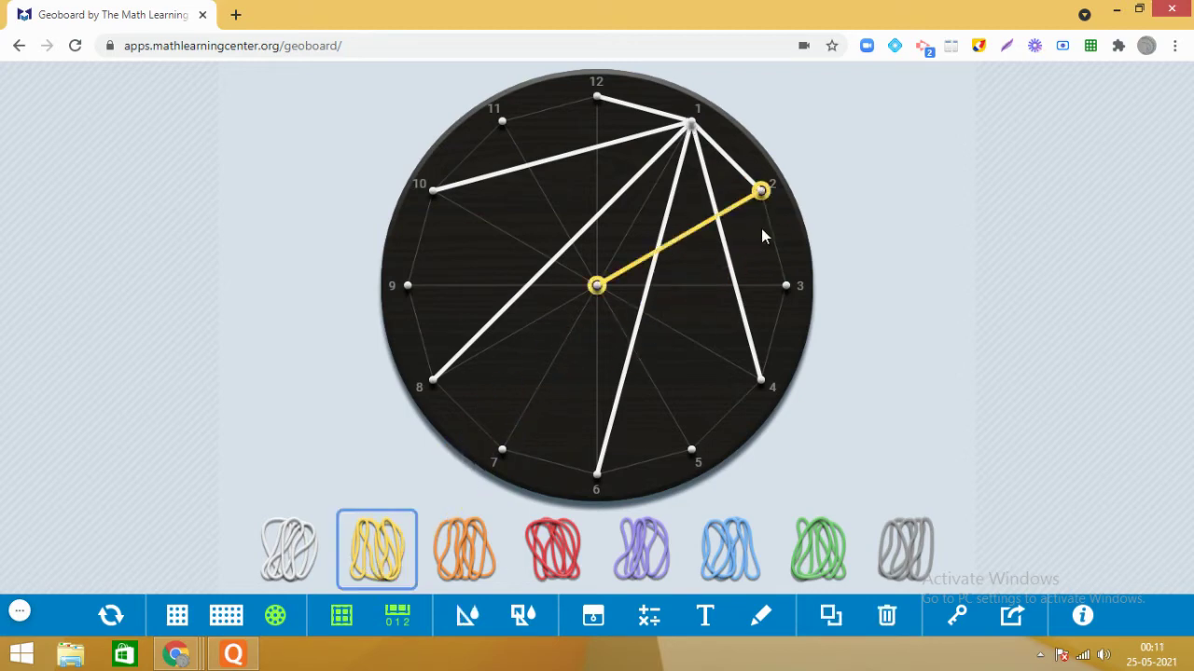
{"action": "left_click_drag", "start_coordinate": [603, 293], "coordinate": [788, 292]}
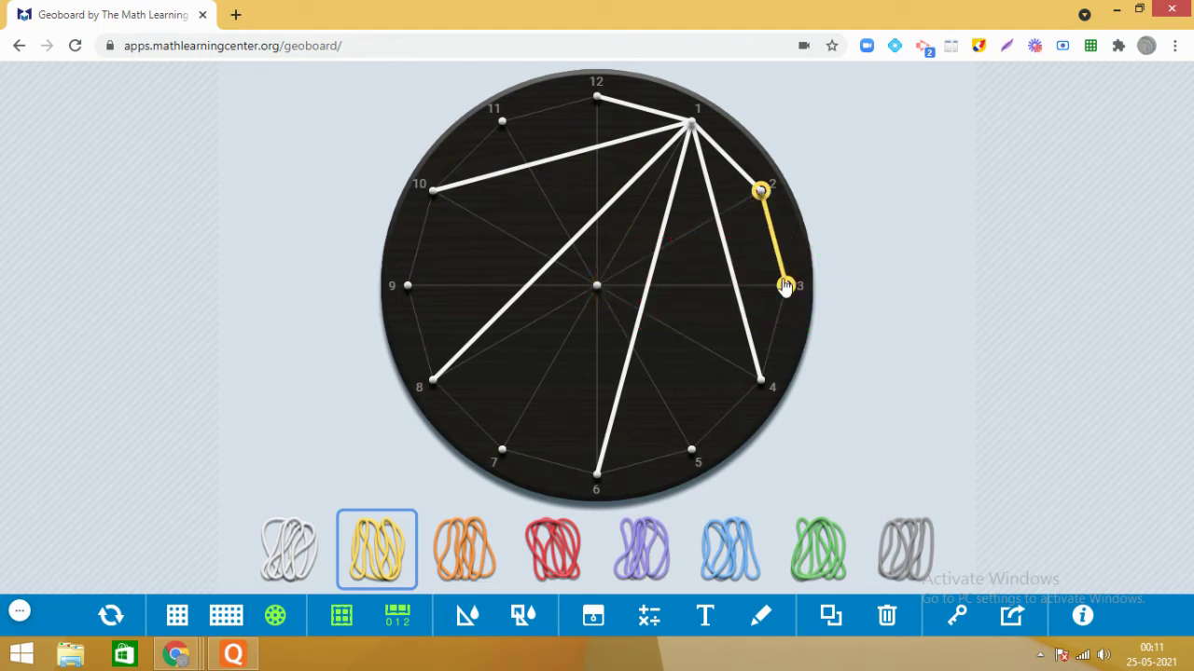
{"action": "left_click_drag", "start_coordinate": [381, 571], "coordinate": [762, 250]}
{"action": "left_click_drag", "start_coordinate": [595, 287], "coordinate": [693, 461]}
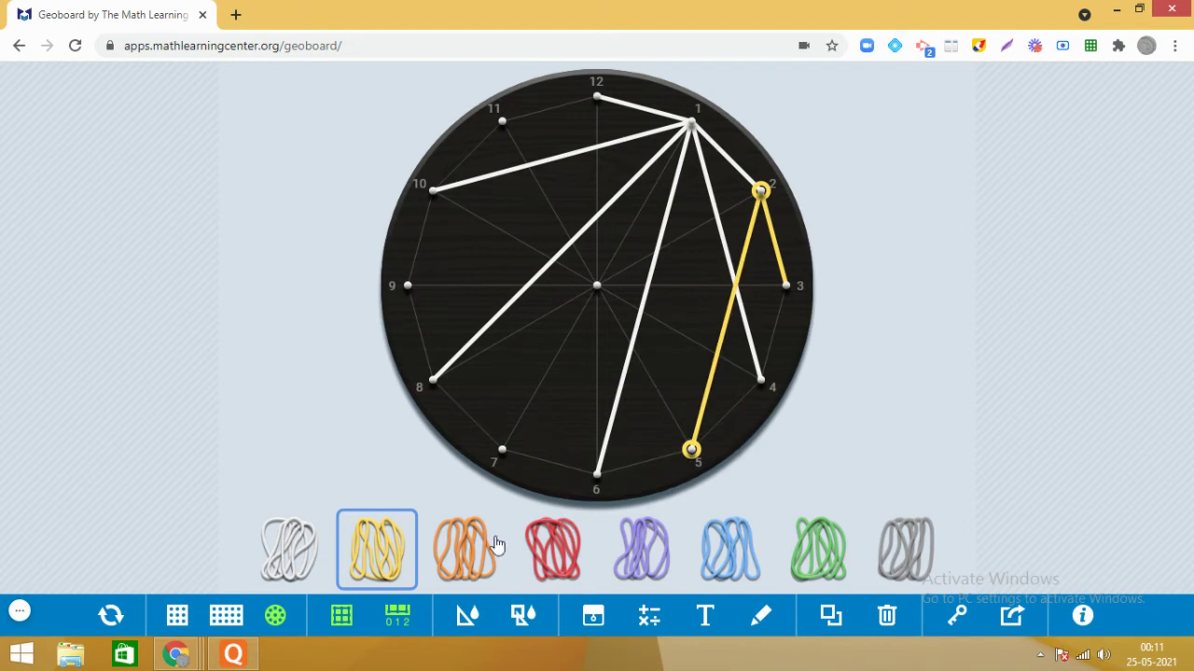
{"action": "left_click_drag", "start_coordinate": [373, 550], "coordinate": [764, 244]}
{"action": "left_click_drag", "start_coordinate": [598, 287], "coordinate": [502, 450]}
Link peg 2 with yellow bands to pegs 9, 11 and 1.
{"action": "left_click_drag", "start_coordinate": [390, 564], "coordinate": [390, 342]}
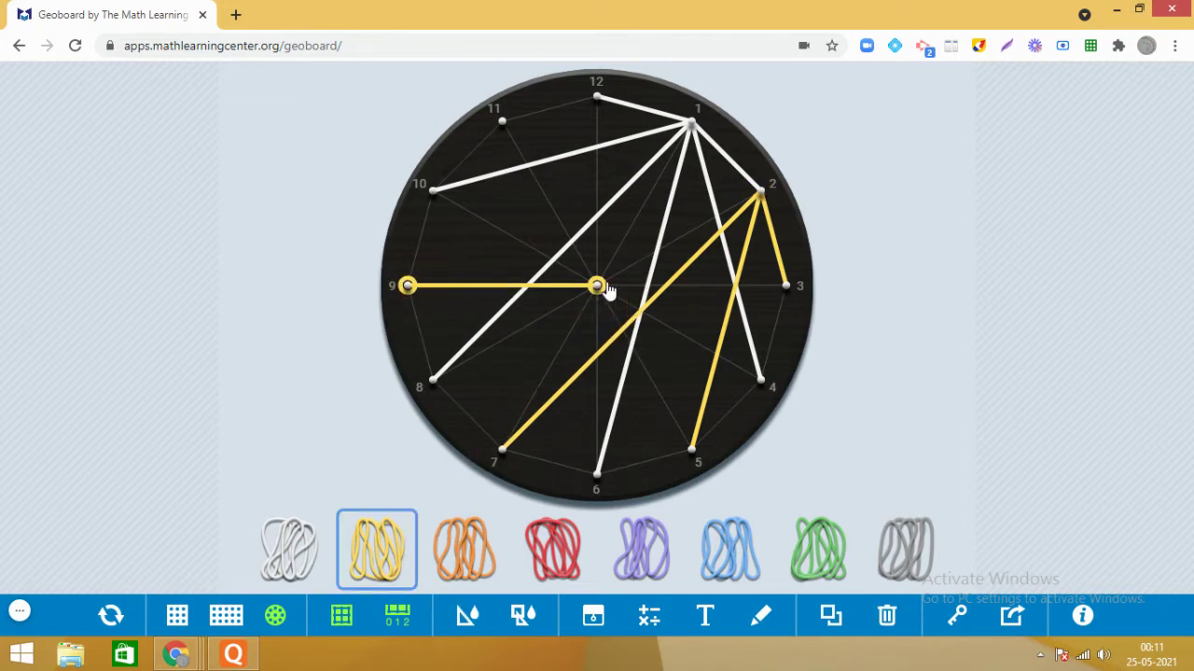
{"action": "left_click_drag", "start_coordinate": [598, 291], "coordinate": [761, 193]}
{"action": "mouse_move", "coordinate": [371, 555]}
{"action": "left_mouse_down"}
{"action": "mouse_move", "coordinate": [507, 154]}
{"action": "mouse_move", "coordinate": [501, 123]}
{"action": "left_mouse_up"}
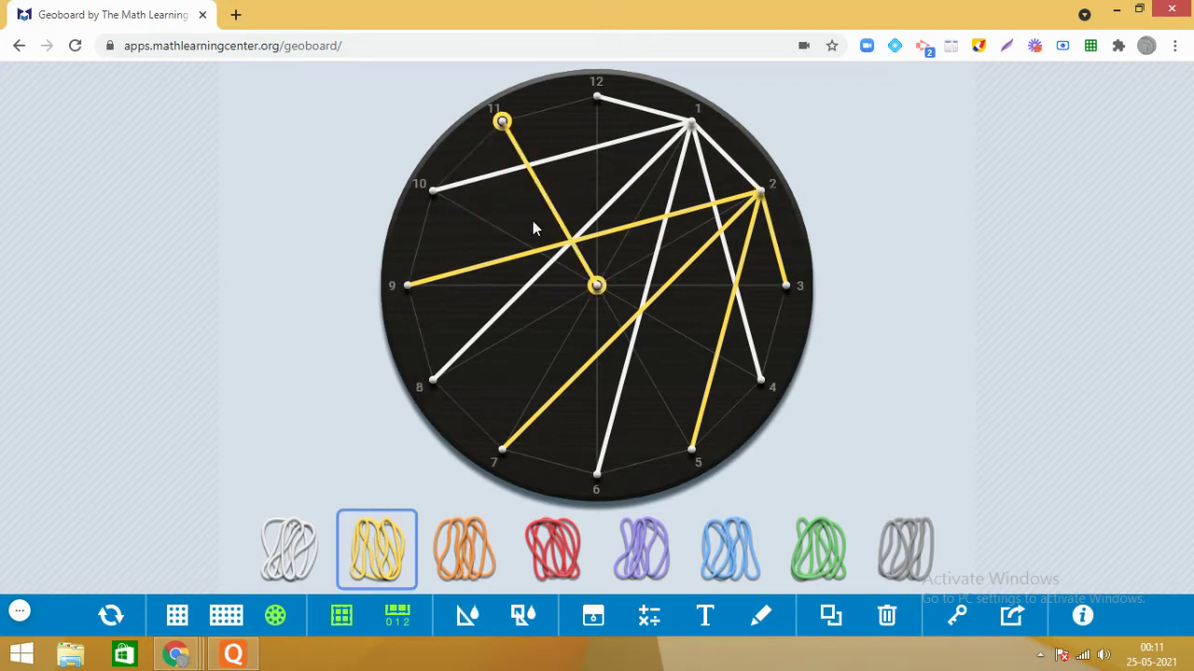
{"action": "left_click_drag", "start_coordinate": [597, 285], "coordinate": [761, 189]}
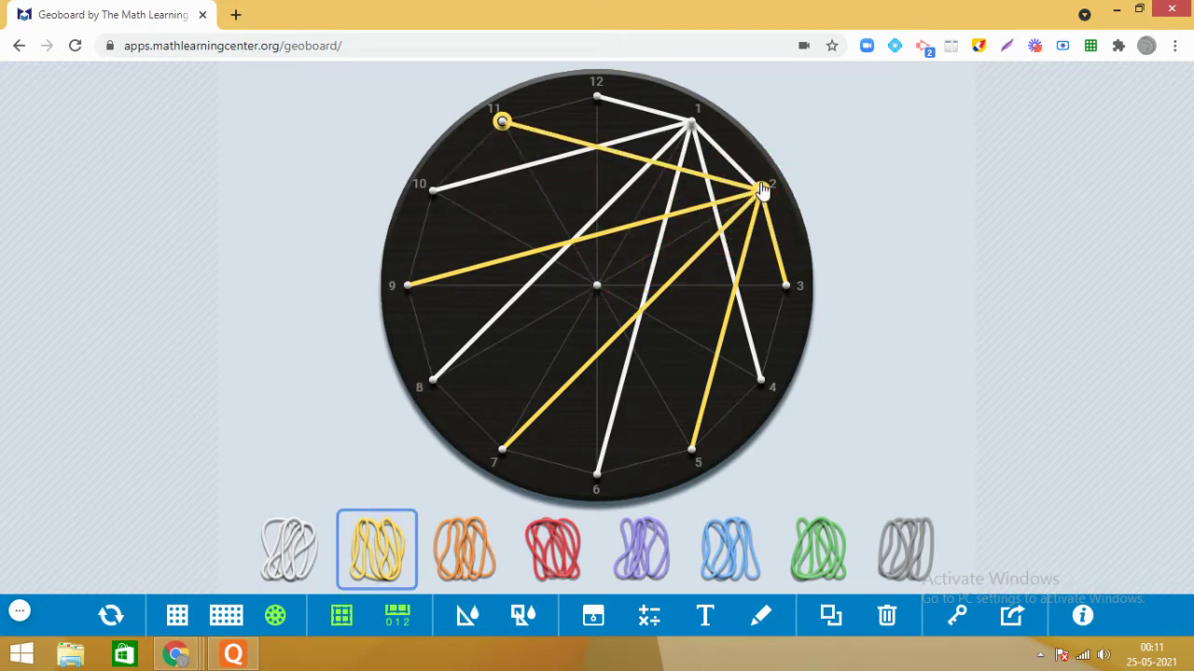
{"action": "left_click_drag", "start_coordinate": [378, 543], "coordinate": [692, 123]}
{"action": "left_click_drag", "start_coordinate": [599, 285], "coordinate": [761, 198]}
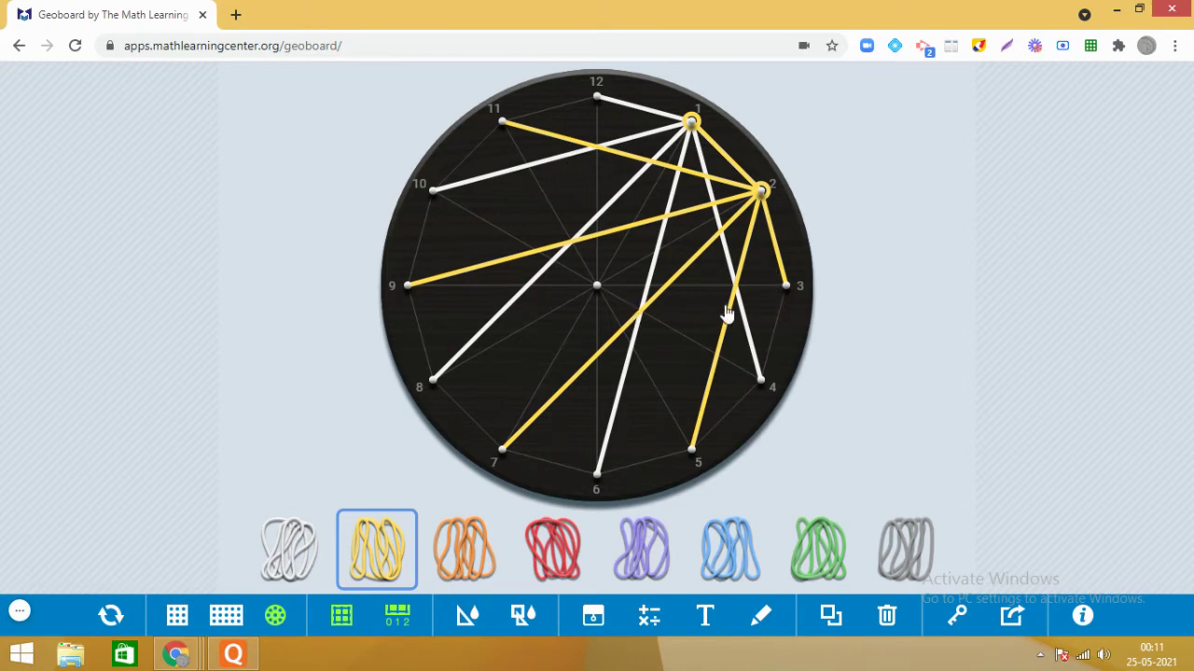
Stretch white bands from peg 3 to pegs 4, 6 and 8.
{"action": "left_click_drag", "start_coordinate": [310, 567], "coordinate": [786, 312]}
{"action": "mouse_move", "coordinate": [597, 285]}
{"action": "left_mouse_down"}
{"action": "mouse_move", "coordinate": [673, 257]}
{"action": "mouse_move", "coordinate": [746, 338]}
{"action": "mouse_move", "coordinate": [763, 390]}
{"action": "left_mouse_up"}
{"action": "left_click_drag", "start_coordinate": [311, 571], "coordinate": [783, 321]}
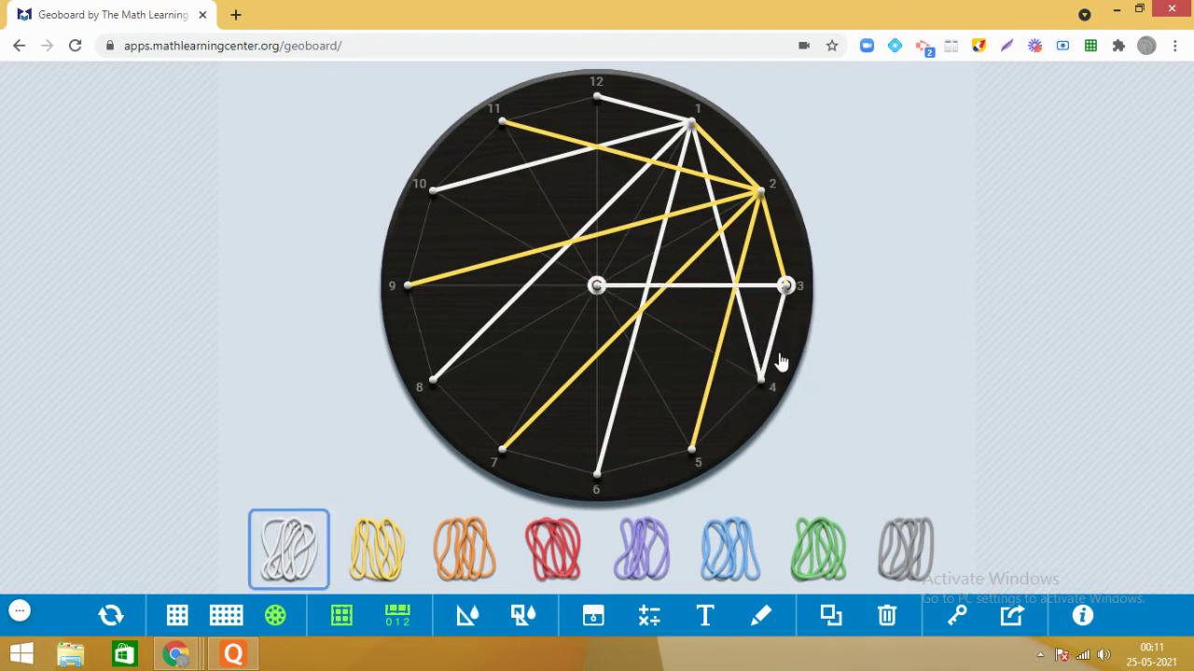
{"action": "left_click_drag", "start_coordinate": [595, 291], "coordinate": [599, 476]}
{"action": "left_click_drag", "start_coordinate": [289, 572], "coordinate": [785, 355]}
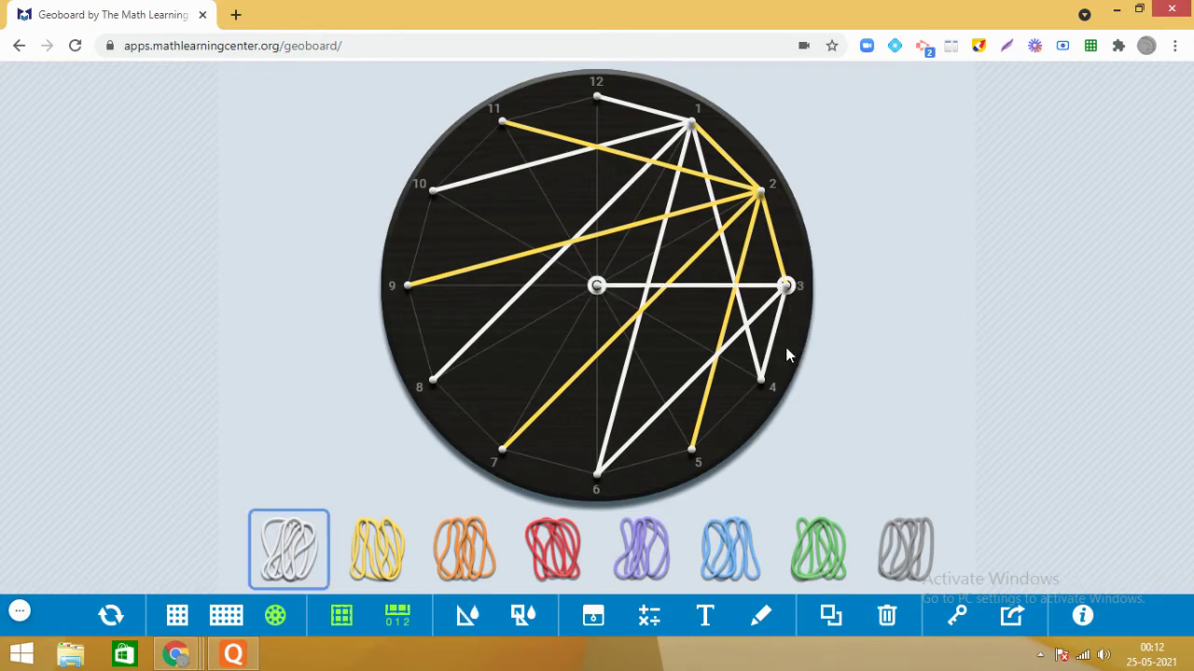
{"action": "left_click_drag", "start_coordinate": [604, 293], "coordinate": [433, 384]}
Link peg 3 with white bands to pegs 10, 12 and 2.
{"action": "left_click_drag", "start_coordinate": [294, 545], "coordinate": [432, 192]}
{"action": "left_click_drag", "start_coordinate": [597, 285], "coordinate": [789, 289]}
{"action": "left_click_drag", "start_coordinate": [271, 558], "coordinate": [602, 147]}
{"action": "left_click_drag", "start_coordinate": [601, 297], "coordinate": [799, 294]}
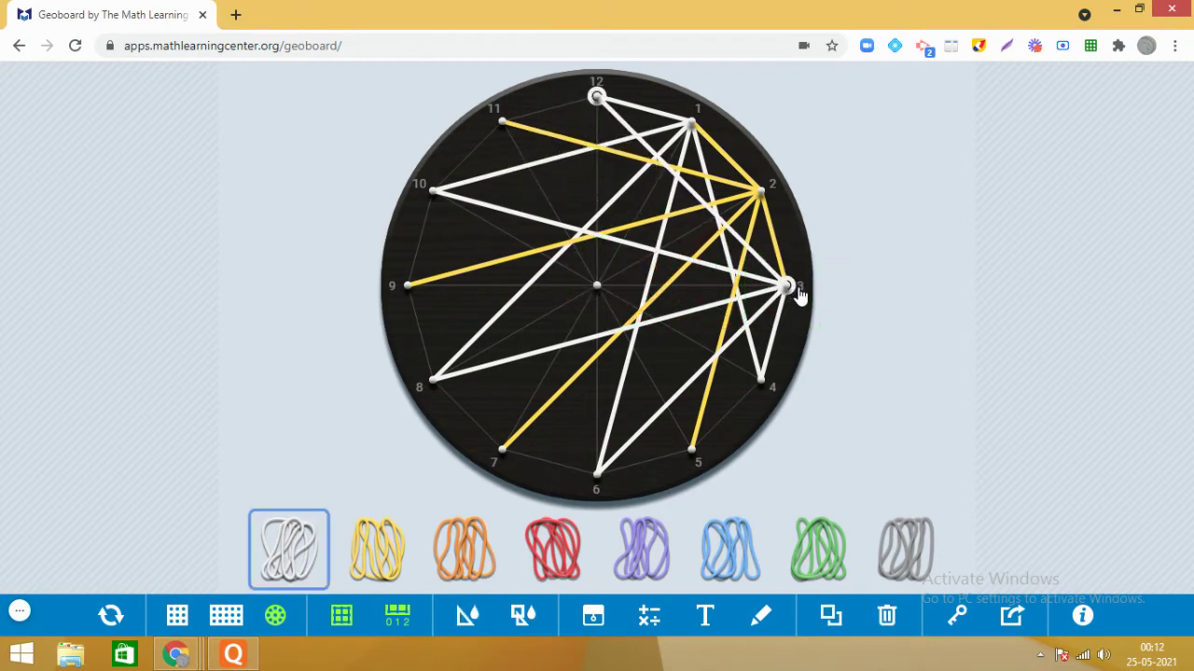
{"action": "mouse_move", "coordinate": [285, 558]}
{"action": "left_mouse_down"}
{"action": "mouse_move", "coordinate": [620, 329]}
{"action": "mouse_move", "coordinate": [743, 224]}
{"action": "mouse_move", "coordinate": [755, 229]}
{"action": "mouse_move", "coordinate": [760, 190]}
{"action": "left_mouse_up"}
{"action": "mouse_move", "coordinate": [760, 190]}
{"action": "left_mouse_down"}
{"action": "mouse_move", "coordinate": [689, 260]}
{"action": "mouse_move", "coordinate": [606, 287]}
{"action": "mouse_move", "coordinate": [785, 287]}
{"action": "left_mouse_up"}
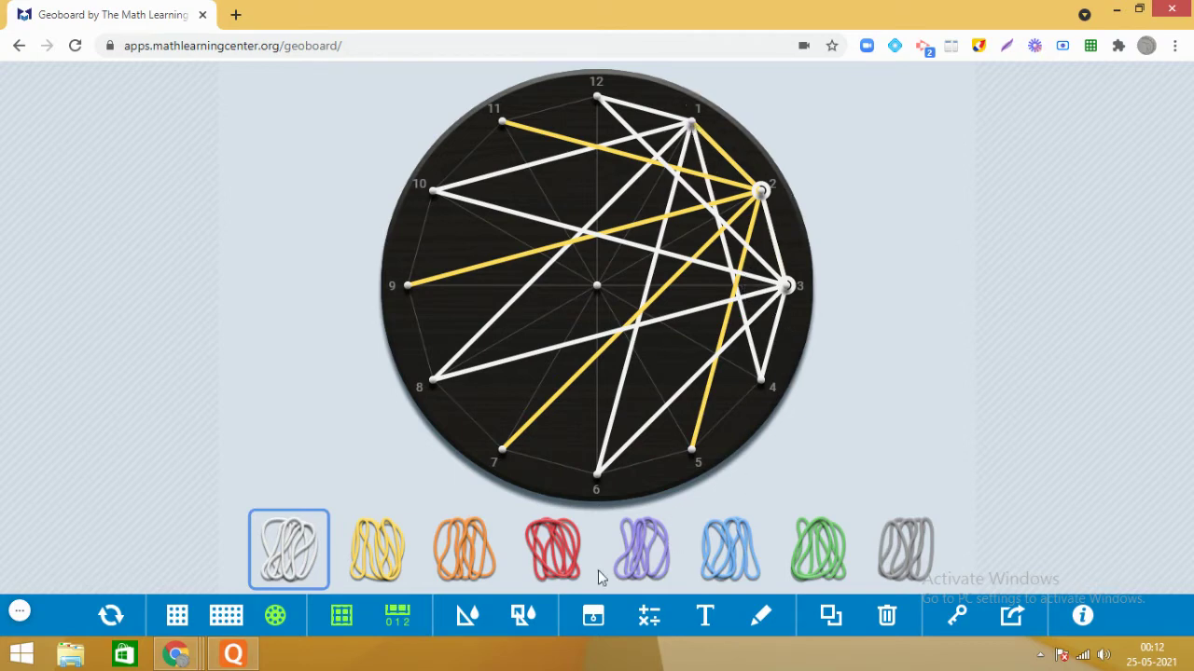
Stretch yellow bands from peg 4 to pegs 5, 7 and 9.
{"action": "left_click_drag", "start_coordinate": [387, 573], "coordinate": [760, 336]}
{"action": "left_click_drag", "start_coordinate": [608, 295], "coordinate": [690, 454]}
{"action": "left_click_drag", "start_coordinate": [413, 564], "coordinate": [497, 426]}
{"action": "left_click_drag", "start_coordinate": [595, 285], "coordinate": [759, 384]}
{"action": "left_click_drag", "start_coordinate": [355, 550], "coordinate": [407, 285]}
{"action": "left_click_drag", "start_coordinate": [593, 293], "coordinate": [757, 383]}
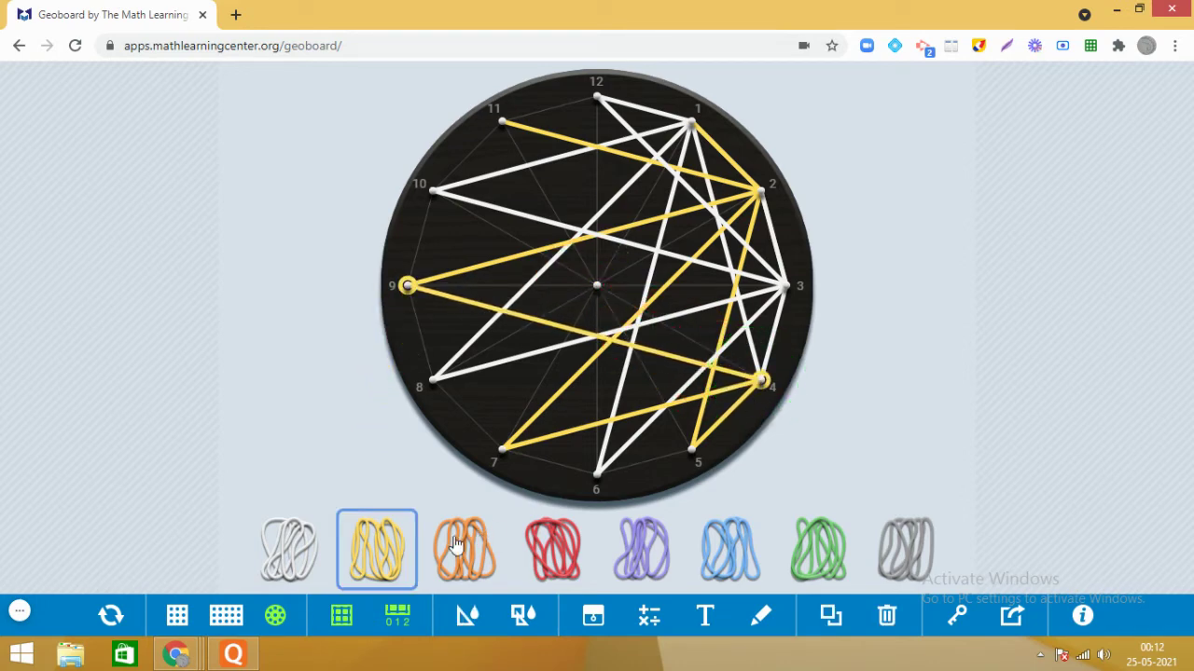
Link peg 4 with yellow bands to pegs 11, 1 and 3.
{"action": "left_click_drag", "start_coordinate": [387, 529], "coordinate": [501, 123]}
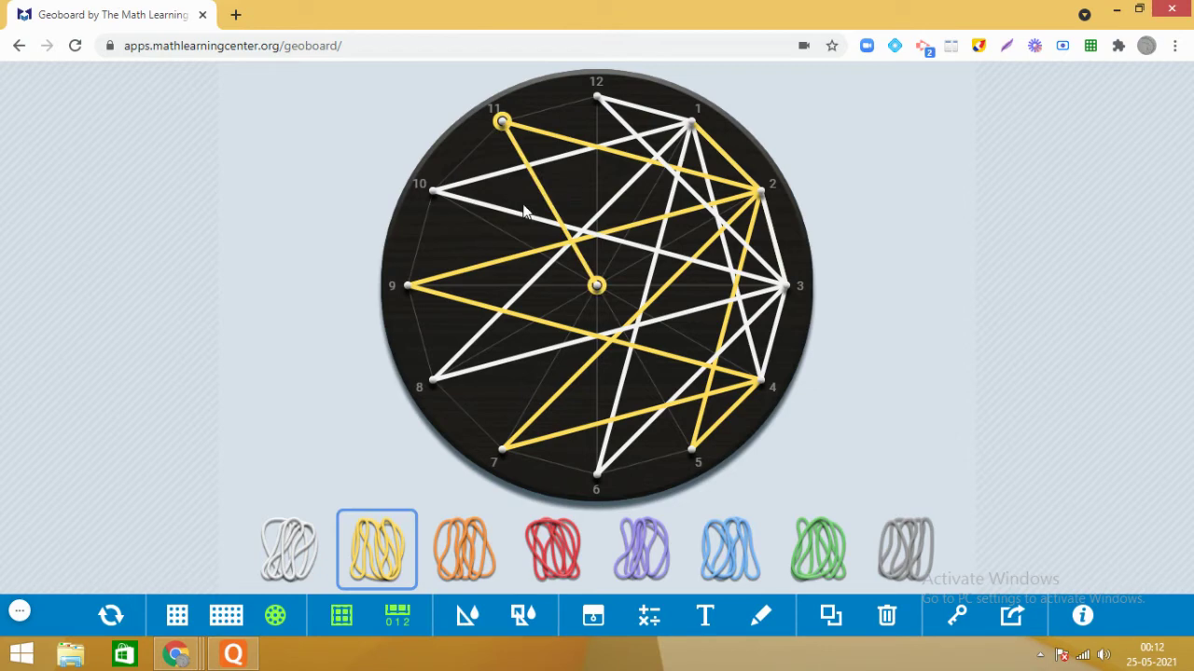
{"action": "left_click_drag", "start_coordinate": [599, 297], "coordinate": [762, 382]}
{"action": "left_click_drag", "start_coordinate": [374, 559], "coordinate": [687, 153]}
{"action": "left_click_drag", "start_coordinate": [600, 291], "coordinate": [762, 391]}
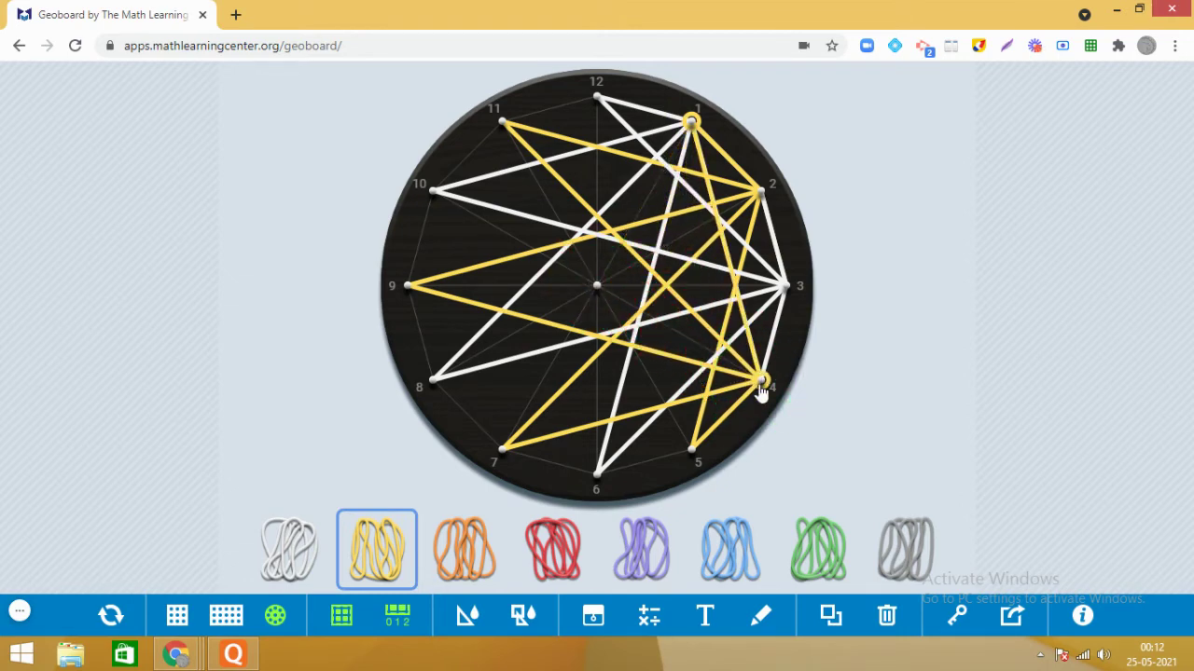
{"action": "left_click_drag", "start_coordinate": [378, 558], "coordinate": [784, 323]}
{"action": "left_click_drag", "start_coordinate": [591, 287], "coordinate": [765, 388]}
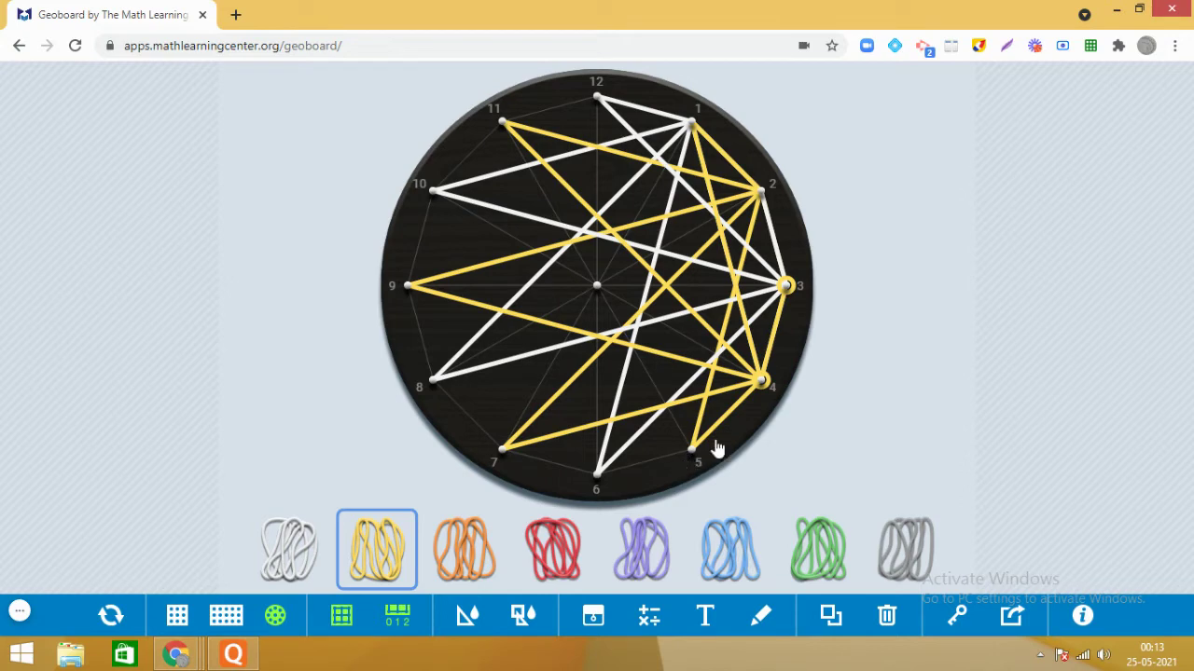
Stretch white bands from peg 5 to pegs 6, 8 and 10.
{"action": "left_click_drag", "start_coordinate": [301, 571], "coordinate": [693, 440]}
{"action": "left_click_drag", "start_coordinate": [602, 290], "coordinate": [597, 476]}
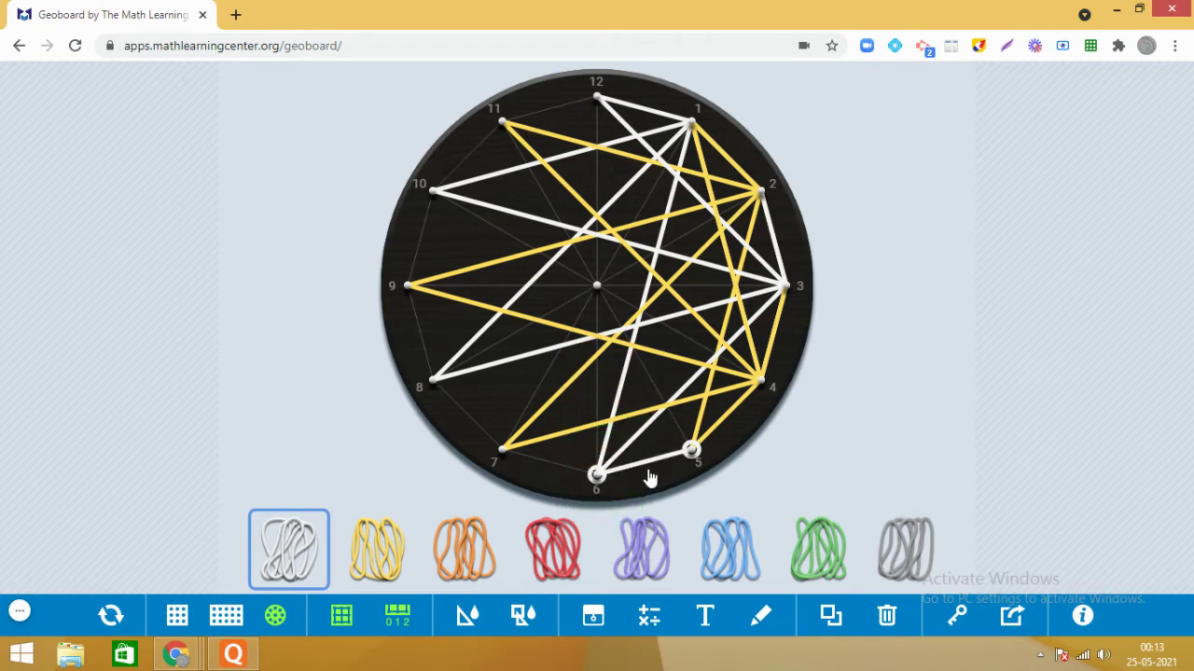
{"action": "left_click_drag", "start_coordinate": [296, 564], "coordinate": [694, 429]}
{"action": "left_click_drag", "start_coordinate": [597, 287], "coordinate": [431, 380]}
{"action": "left_click_drag", "start_coordinate": [282, 560], "coordinate": [695, 432]}
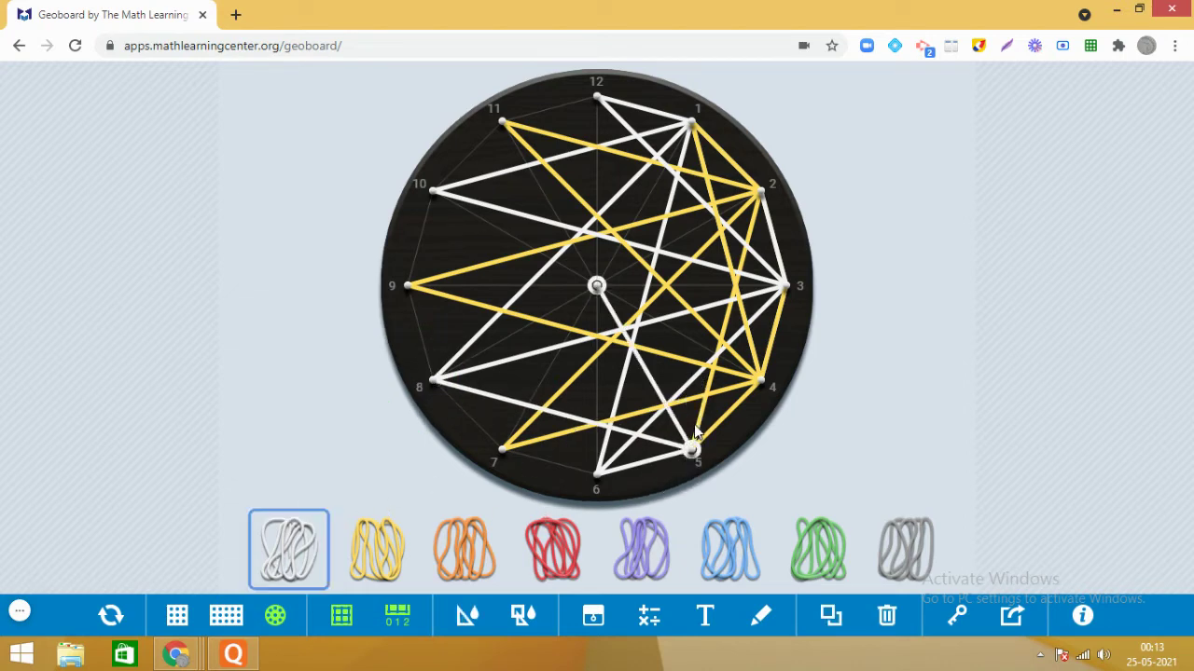
{"action": "left_click_drag", "start_coordinate": [597, 287], "coordinate": [432, 191]}
Link peg 5 with white bands to pegs 12, 2 and 4.
{"action": "left_click_drag", "start_coordinate": [292, 536], "coordinate": [605, 138]}
{"action": "left_click_drag", "start_coordinate": [590, 295], "coordinate": [688, 458]}
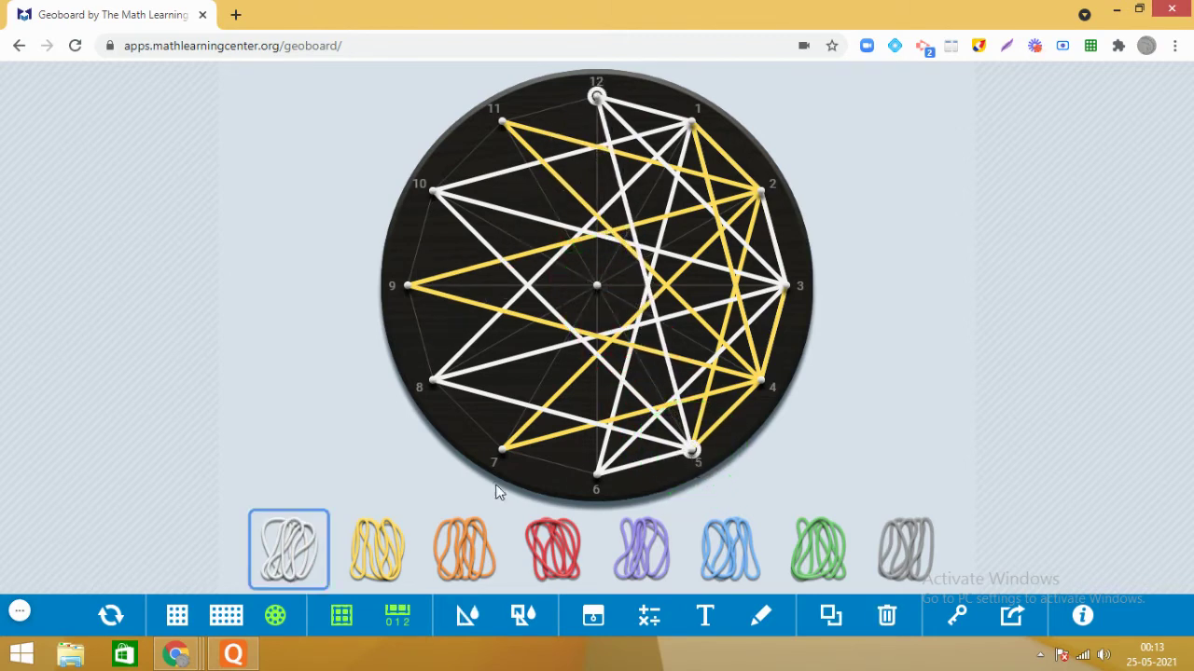
{"action": "left_click_drag", "start_coordinate": [289, 557], "coordinate": [751, 256]}
{"action": "left_click_drag", "start_coordinate": [597, 287], "coordinate": [691, 454]}
{"action": "left_click_drag", "start_coordinate": [283, 557], "coordinate": [690, 453]}
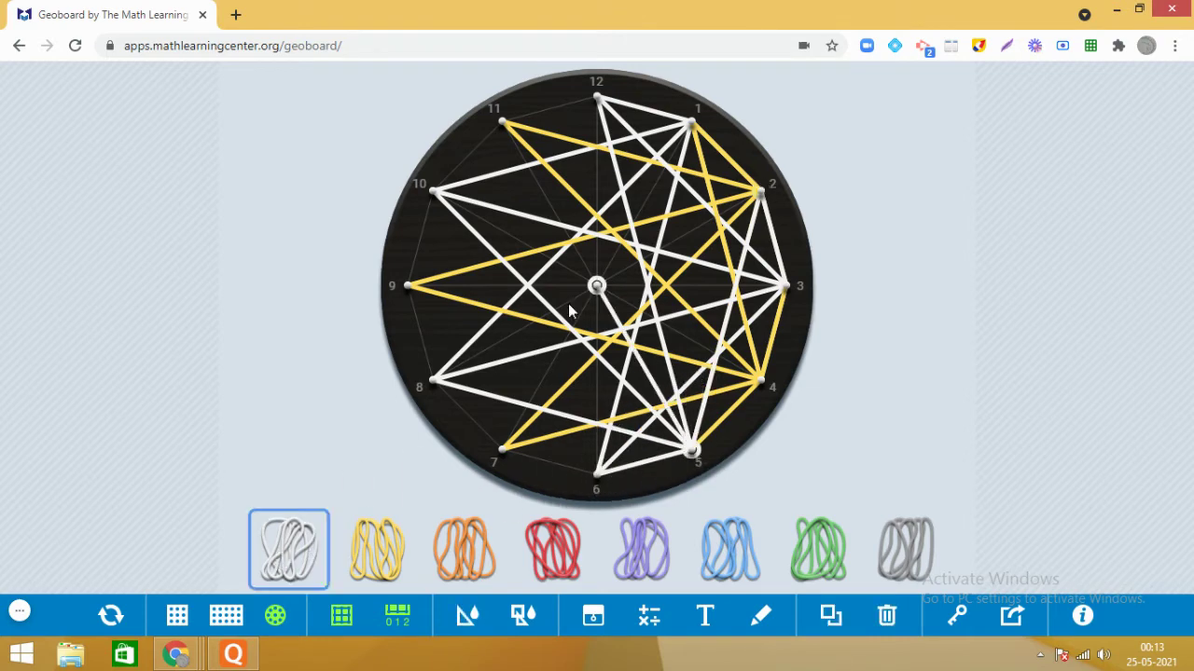
{"action": "left_click_drag", "start_coordinate": [597, 286], "coordinate": [763, 383]}
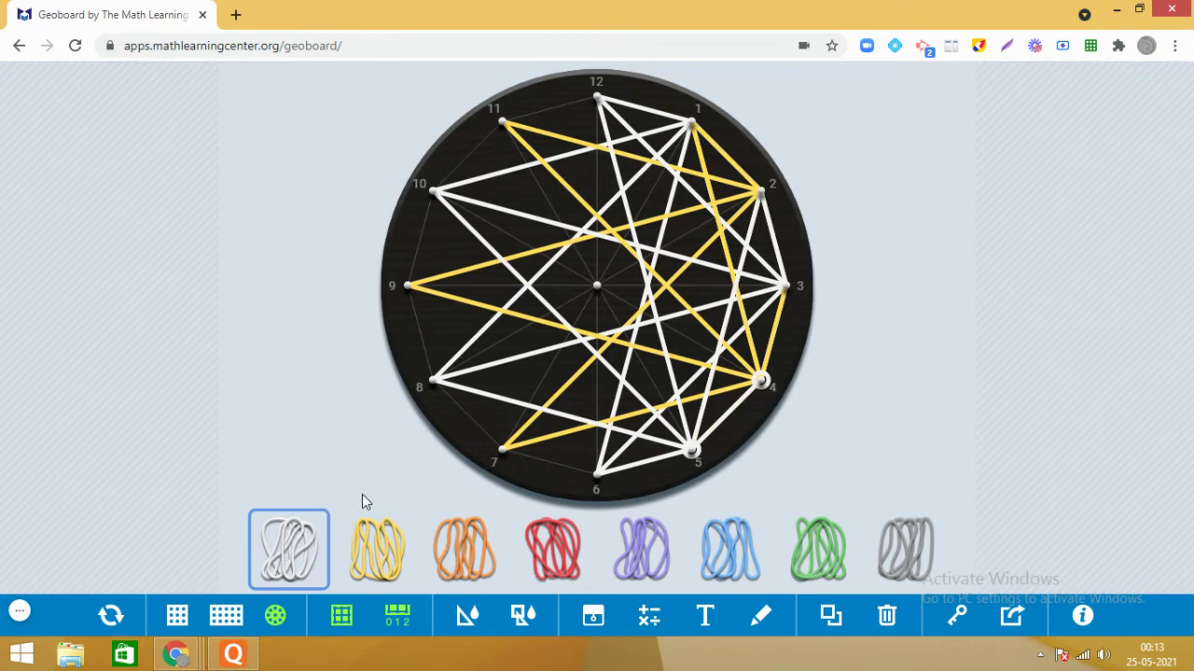
Add yellow bands from peg 6 to pegs 7 and 9.
{"action": "left_click_drag", "start_coordinate": [368, 560], "coordinate": [606, 436]}
{"action": "left_click_drag", "start_coordinate": [599, 289], "coordinate": [503, 451]}
{"action": "left_click_drag", "start_coordinate": [371, 562], "coordinate": [599, 436]}
{"action": "left_click_drag", "start_coordinate": [597, 292], "coordinate": [408, 291]}
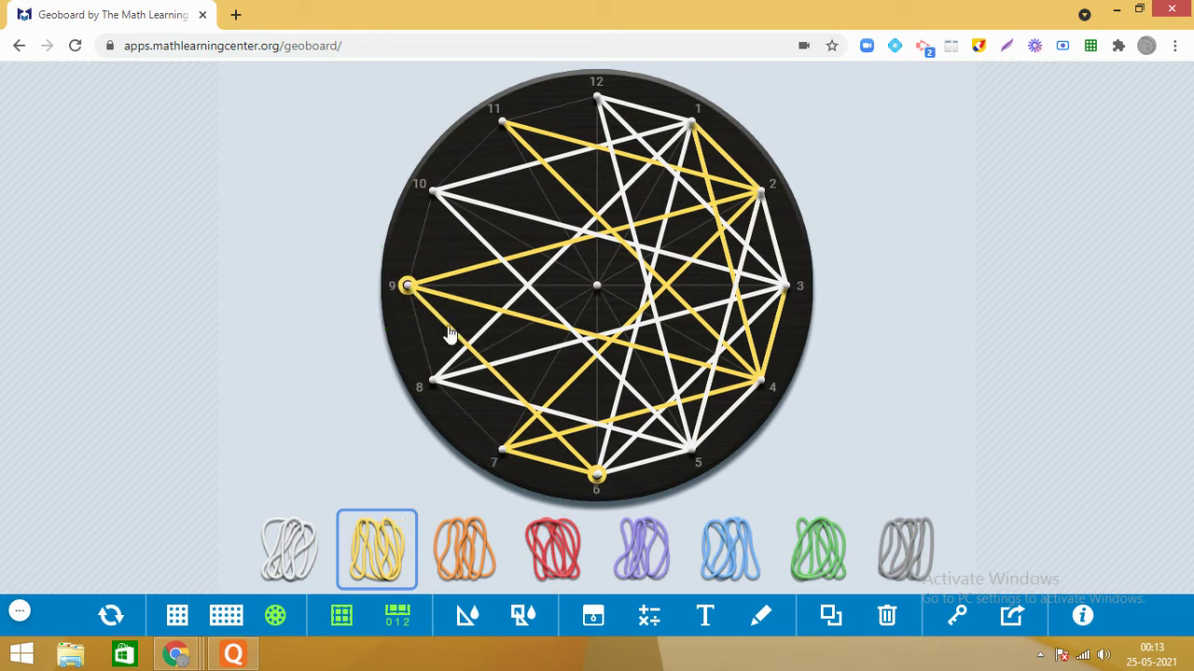
Hang four more yellow bands on peg 6, reaching pegs 11, 1, 3 and 5.
{"action": "left_click_drag", "start_coordinate": [395, 563], "coordinate": [606, 382]}
{"action": "left_click_drag", "start_coordinate": [599, 289], "coordinate": [504, 121]}
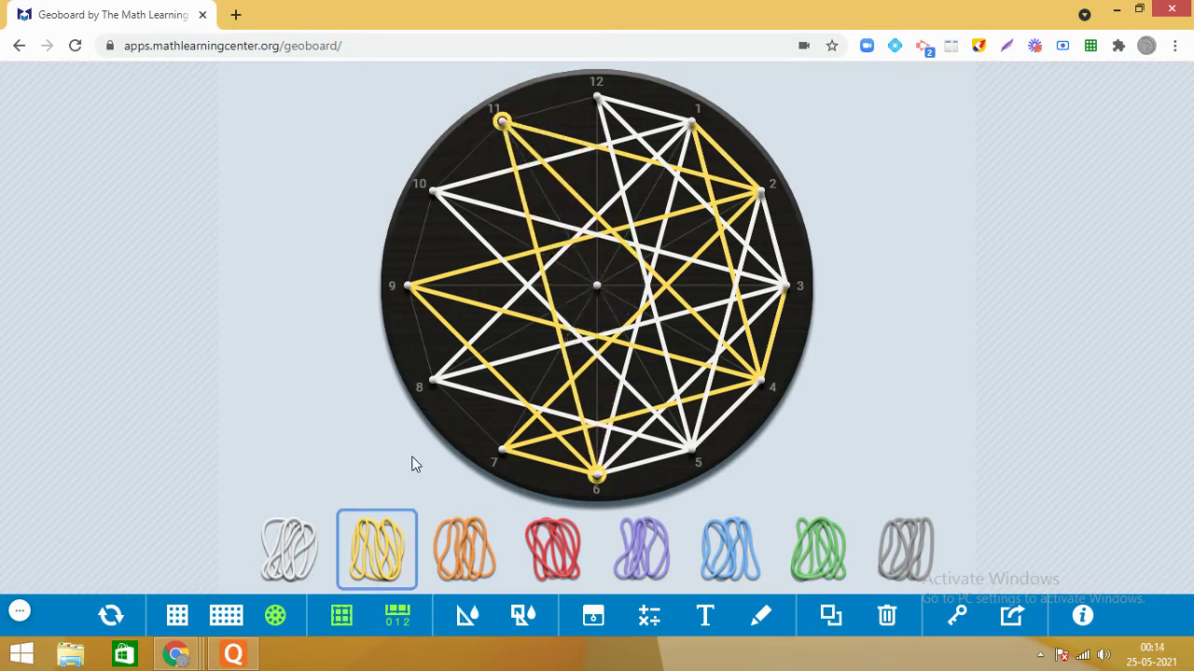
{"action": "left_click_drag", "start_coordinate": [371, 557], "coordinate": [628, 385]}
{"action": "left_click_drag", "start_coordinate": [604, 298], "coordinate": [696, 125]}
{"action": "left_click_drag", "start_coordinate": [398, 589], "coordinate": [786, 287]}
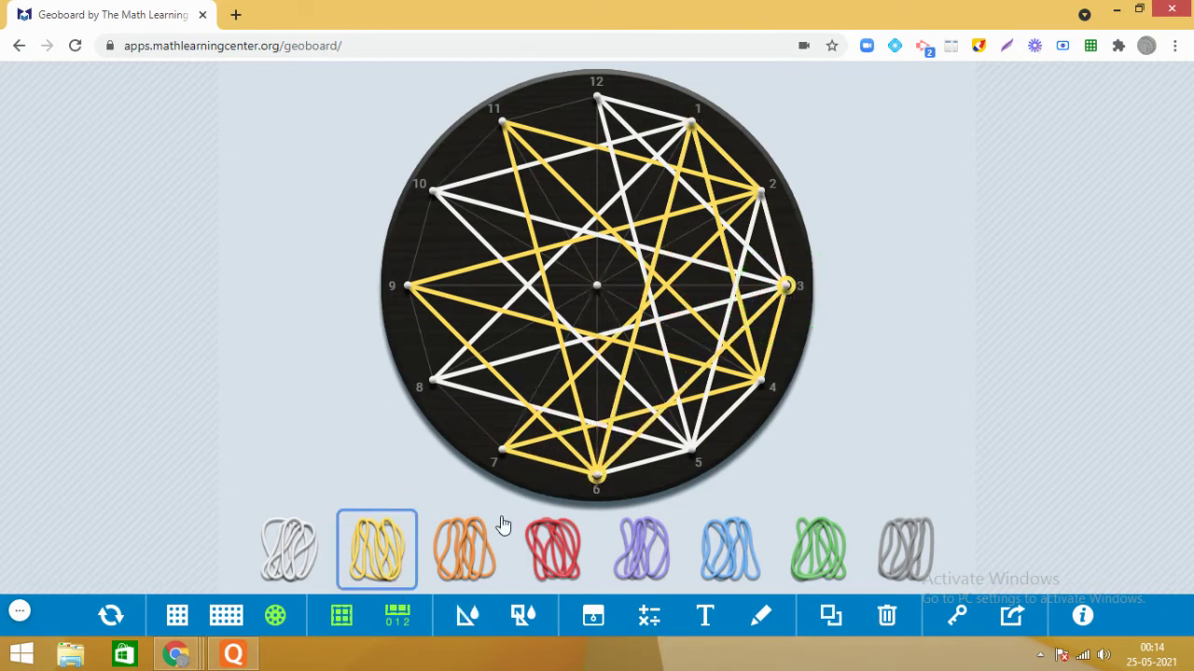
{"action": "left_click_drag", "start_coordinate": [382, 557], "coordinate": [693, 461]}
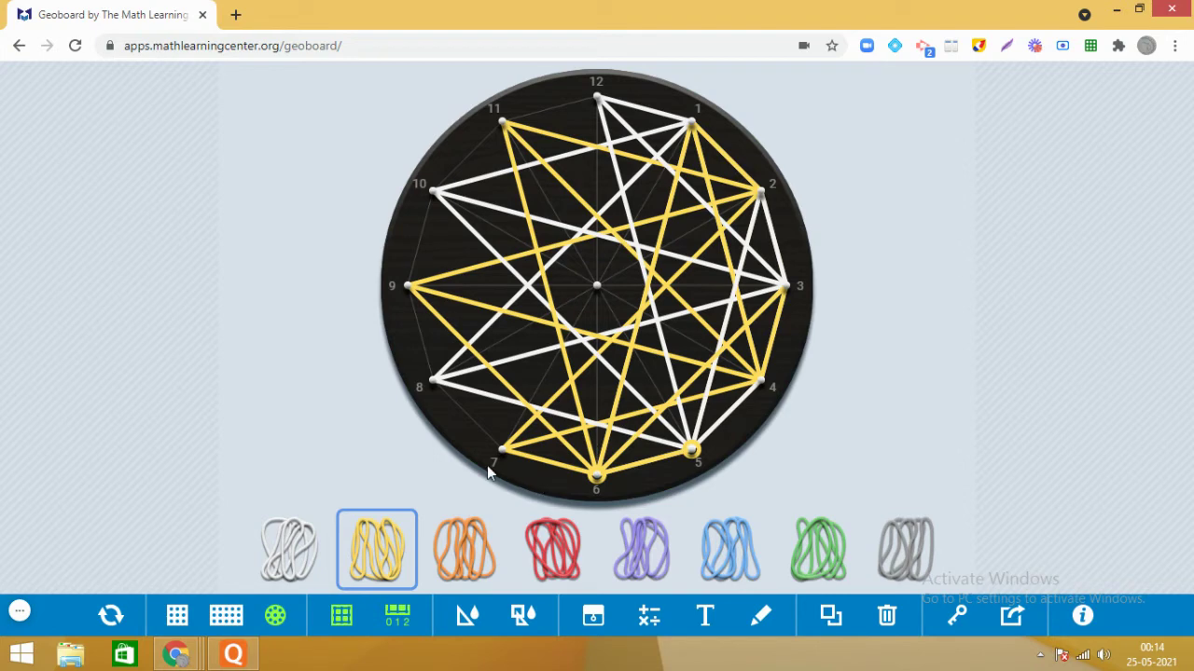
Stretch white bands from peg 7 to pegs 8, 10, 12 and 2.
{"action": "left_click_drag", "start_coordinate": [289, 565], "coordinate": [503, 430]}
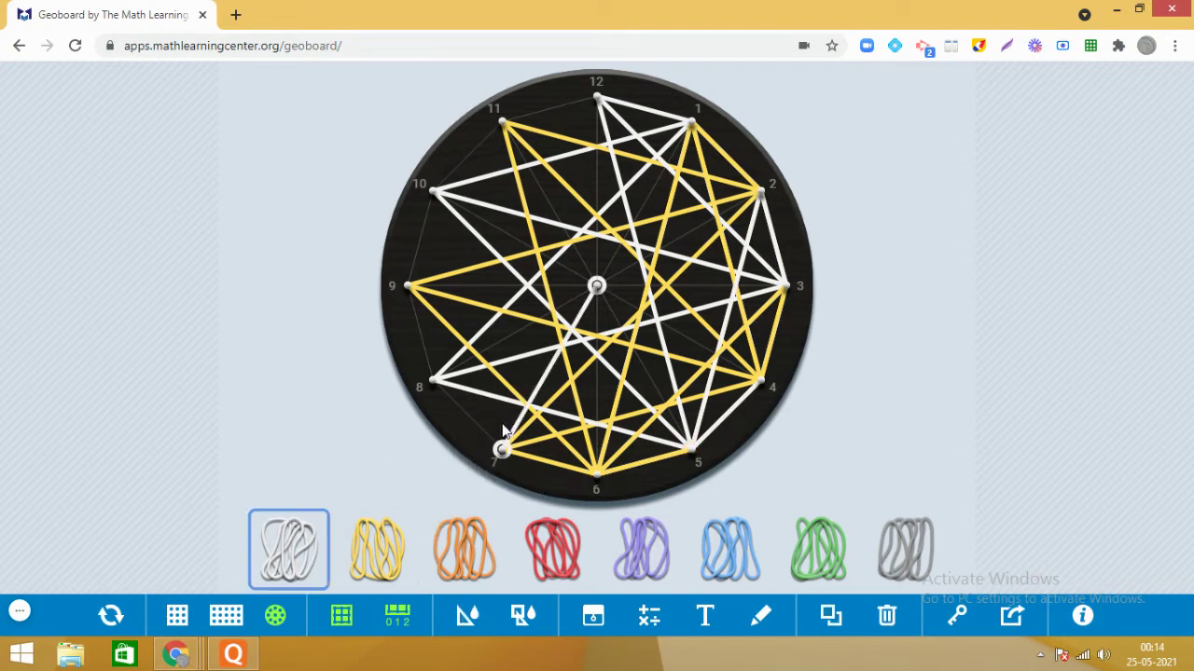
{"action": "left_click_drag", "start_coordinate": [601, 294], "coordinate": [431, 383]}
{"action": "left_click_drag", "start_coordinate": [319, 534], "coordinate": [432, 191]}
{"action": "left_click_drag", "start_coordinate": [284, 541], "coordinate": [601, 105]}
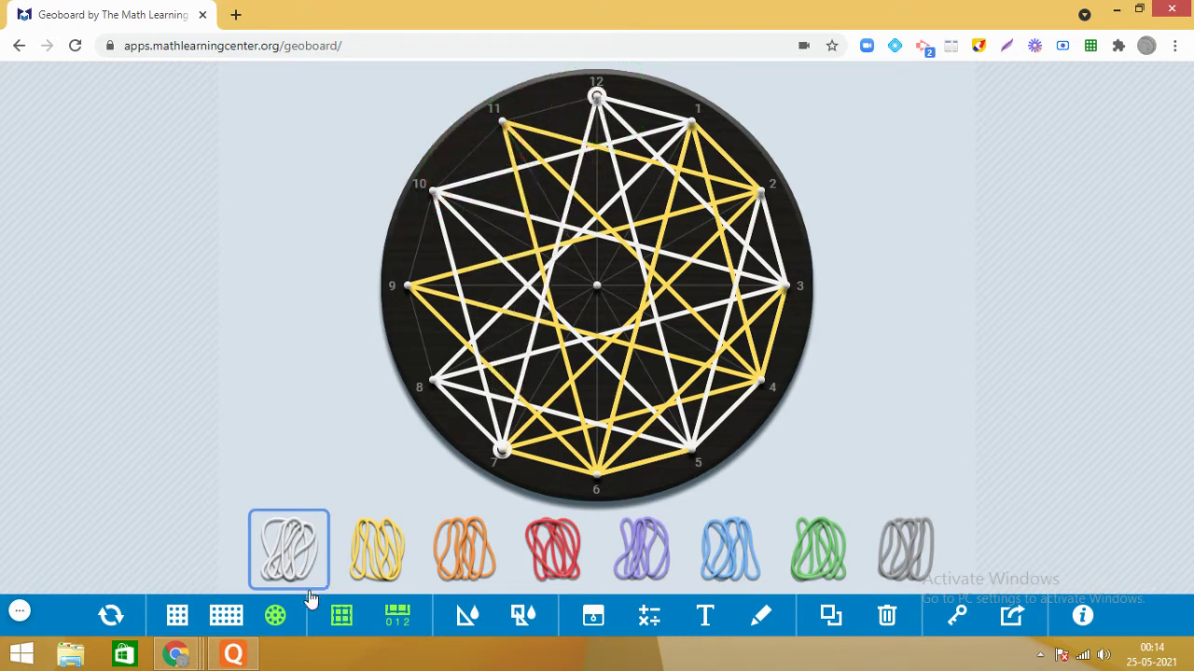
{"action": "left_click_drag", "start_coordinate": [284, 559], "coordinate": [508, 410]}
{"action": "left_click_drag", "start_coordinate": [614, 276], "coordinate": [760, 203]}
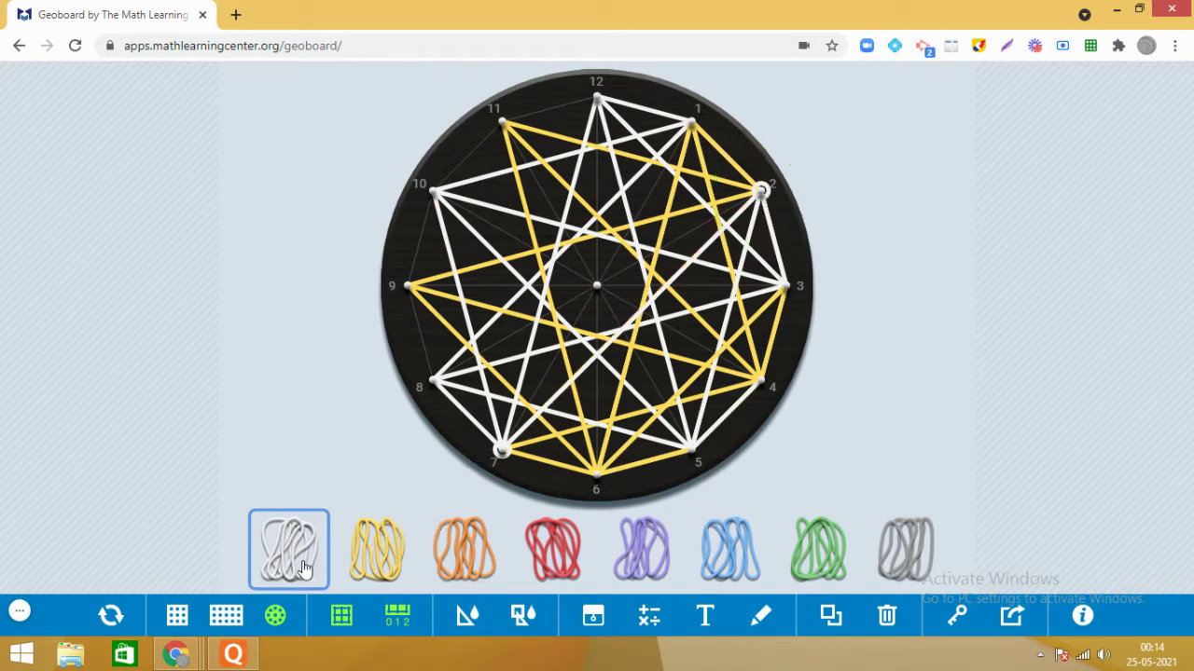
Link peg 7 to pegs 4 and 6 with white bands, and hang a yellow band on peg 8.
{"action": "left_click_drag", "start_coordinate": [284, 554], "coordinate": [511, 381]}
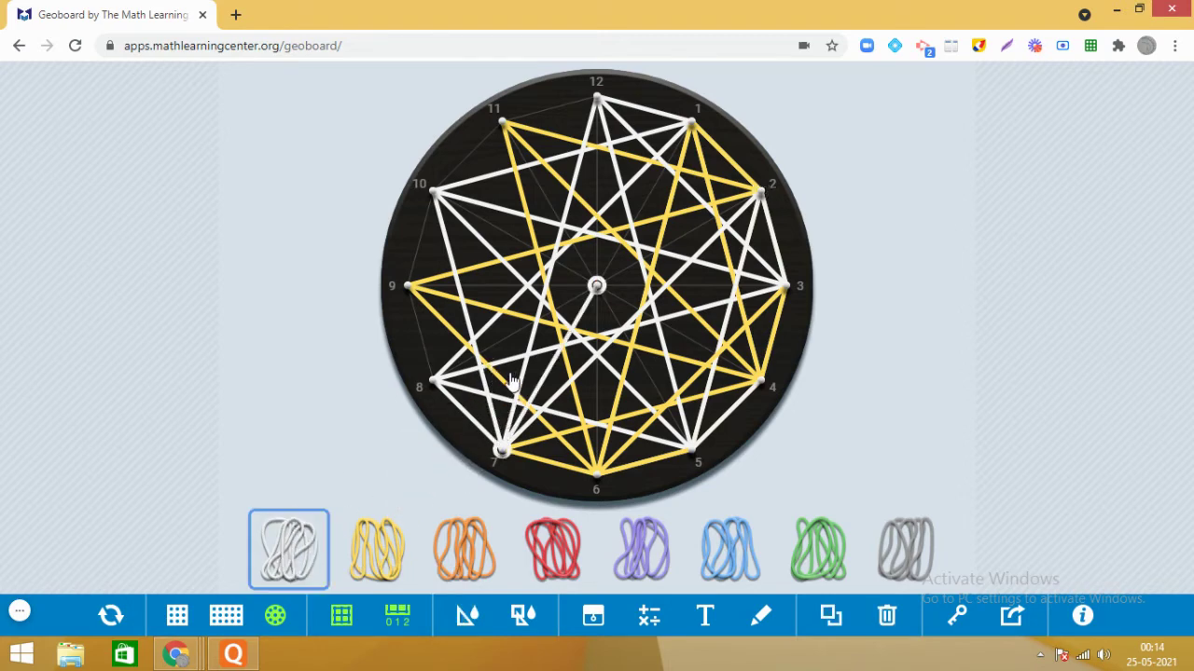
{"action": "left_click_drag", "start_coordinate": [596, 287], "coordinate": [761, 388]}
{"action": "left_click_drag", "start_coordinate": [298, 550], "coordinate": [504, 446]}
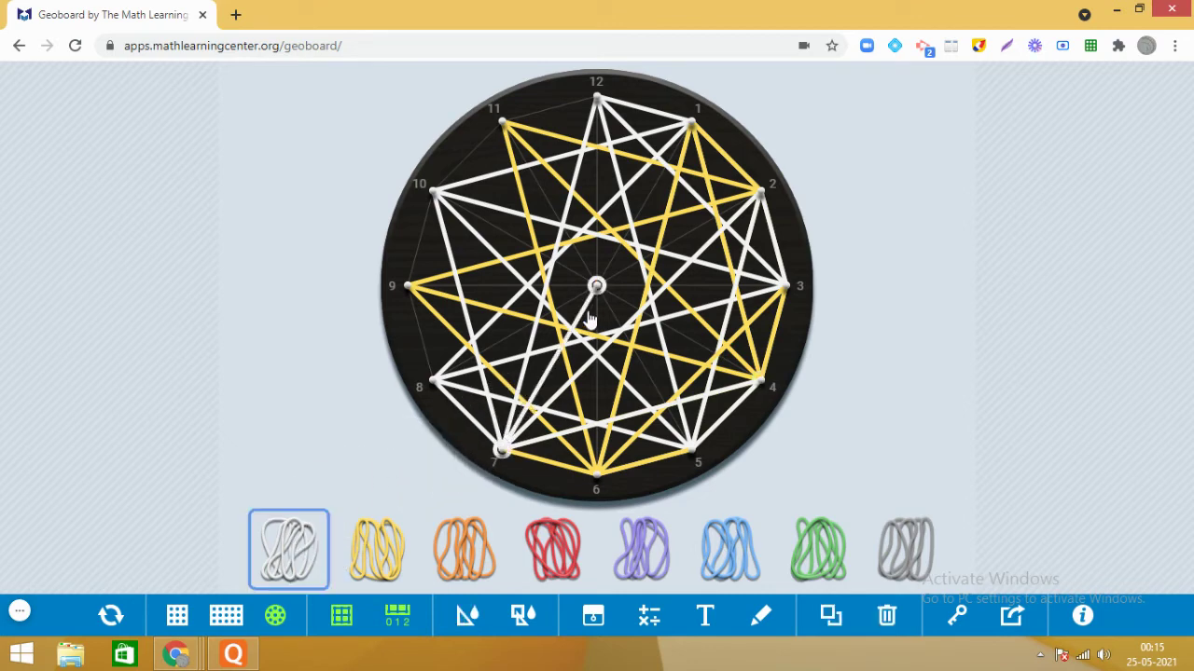
{"action": "left_click_drag", "start_coordinate": [599, 292], "coordinate": [599, 483]}
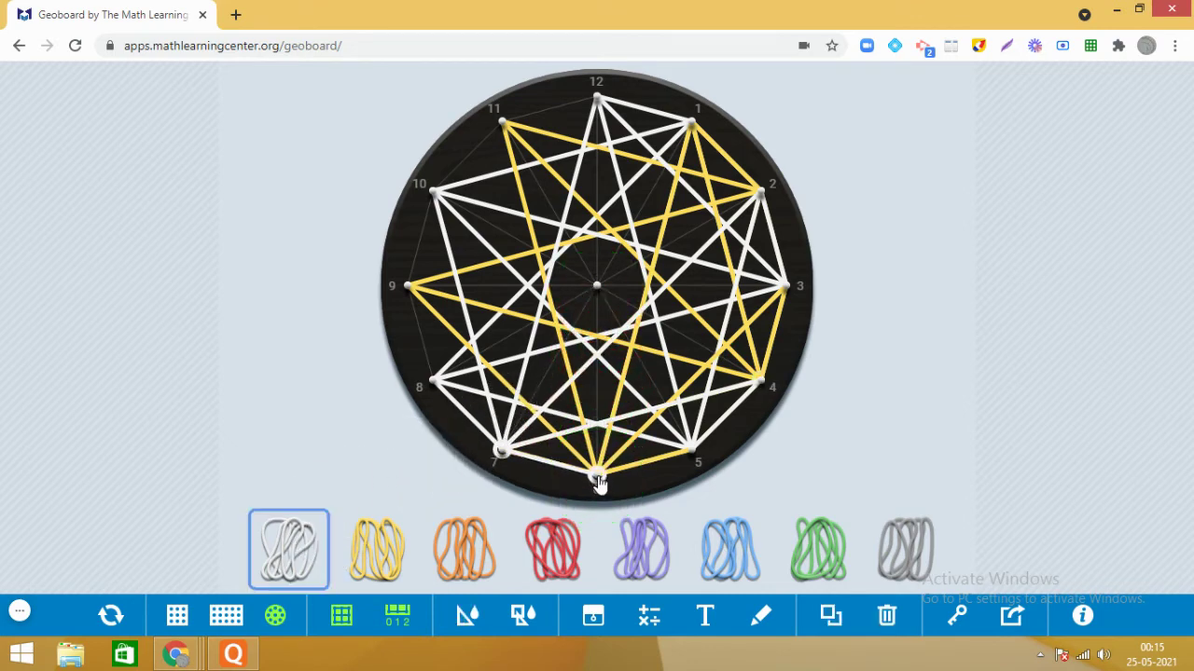
{"action": "left_click_drag", "start_coordinate": [376, 556], "coordinate": [435, 378]}
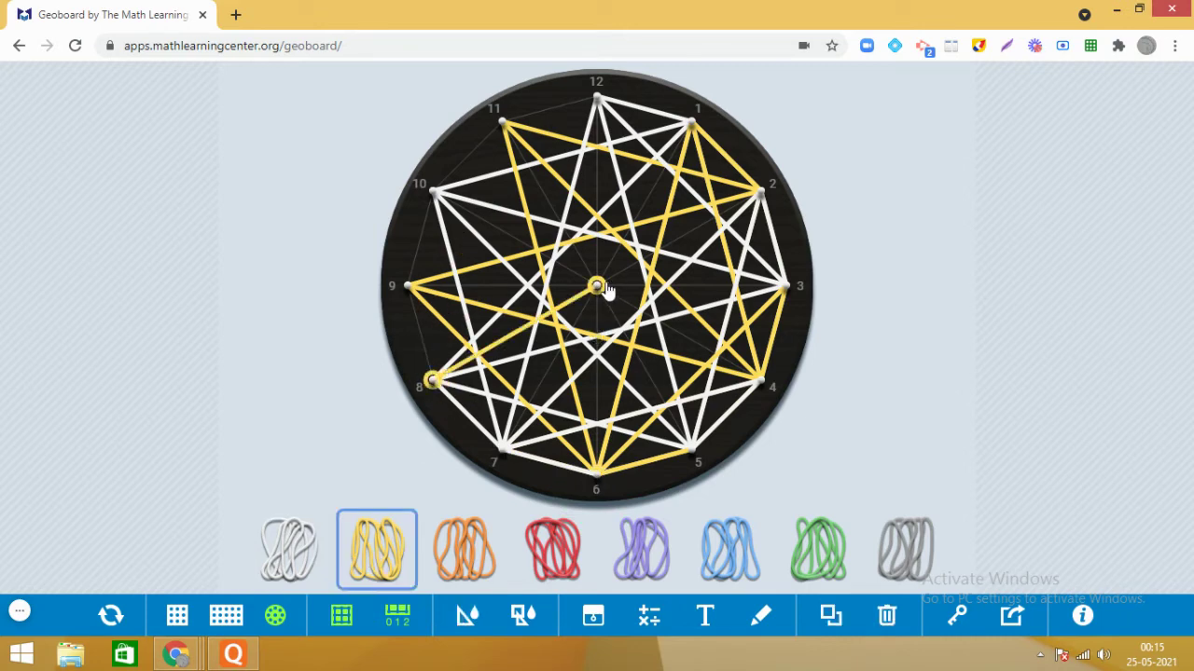
Run a yellow band from peg 8 to peg 9 and a white band from peg 8 to peg 11.
{"action": "left_click_drag", "start_coordinate": [598, 288], "coordinate": [410, 288]}
{"action": "left_click_drag", "start_coordinate": [289, 550], "coordinate": [435, 380]}
{"action": "left_click_drag", "start_coordinate": [597, 287], "coordinate": [502, 122]}
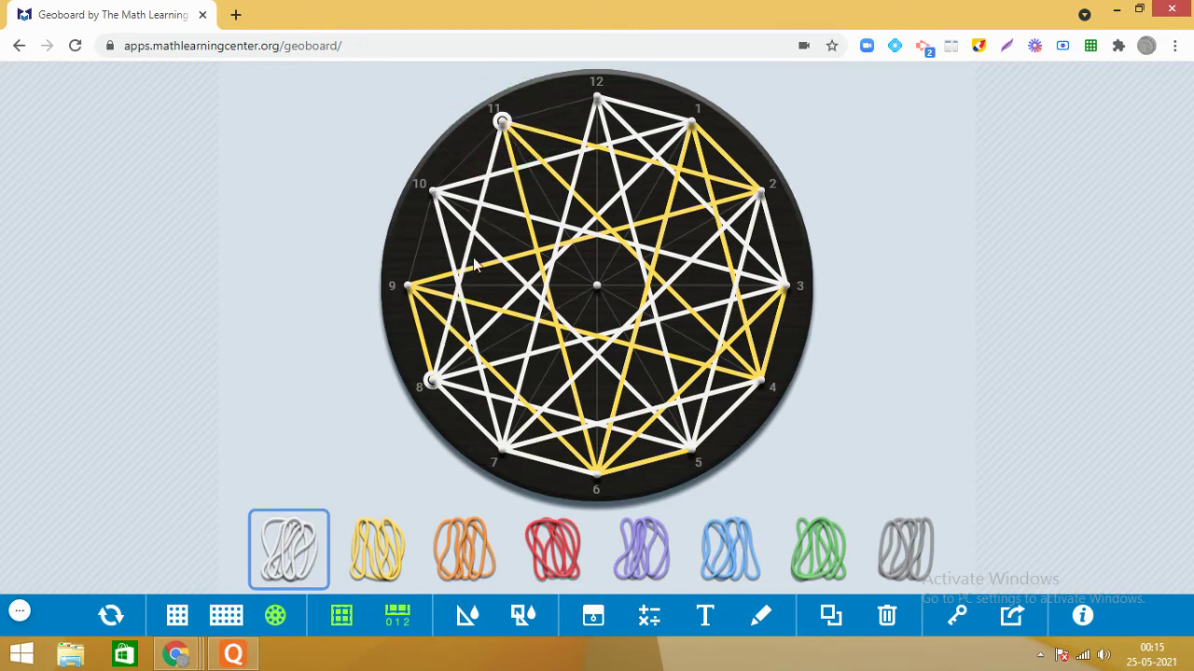
{"action": "left_click", "coordinate": [282, 579]}
Add yellow bands from peg 8 to pegs 1, 3, 5 and 7, then hang a white band on peg 9.
{"action": "left_click_drag", "start_coordinate": [377, 566], "coordinate": [445, 352]}
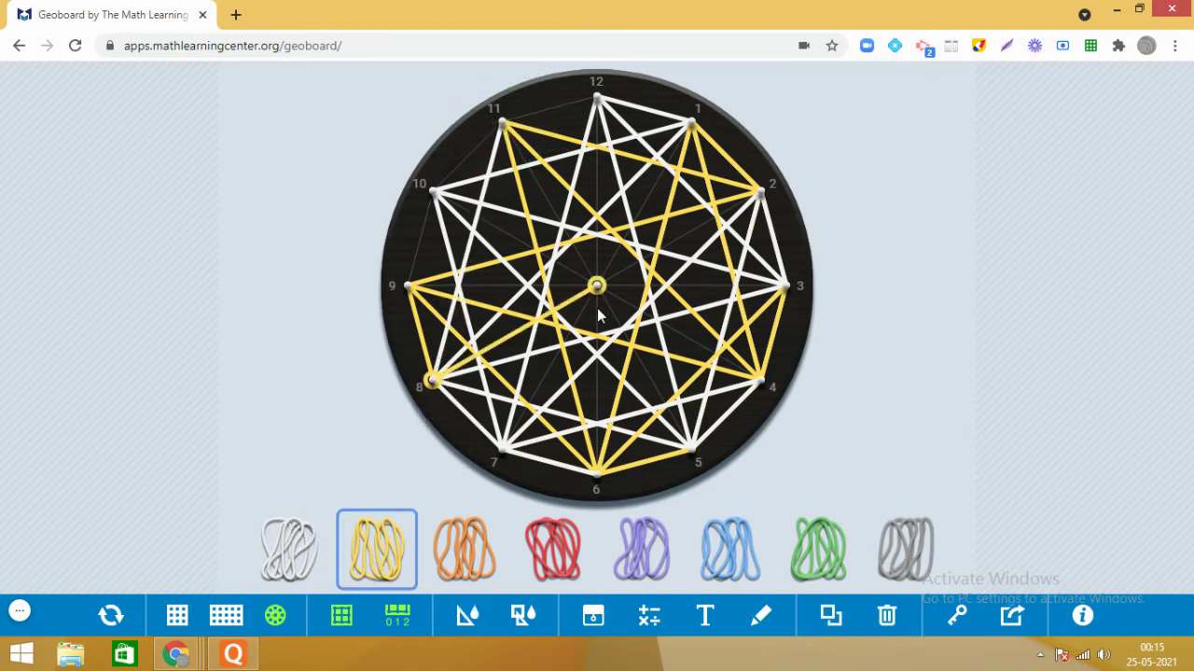
{"action": "left_click_drag", "start_coordinate": [599, 294], "coordinate": [691, 123]}
{"action": "left_click_drag", "start_coordinate": [382, 554], "coordinate": [466, 331]}
{"action": "left_click_drag", "start_coordinate": [600, 293], "coordinate": [786, 285]}
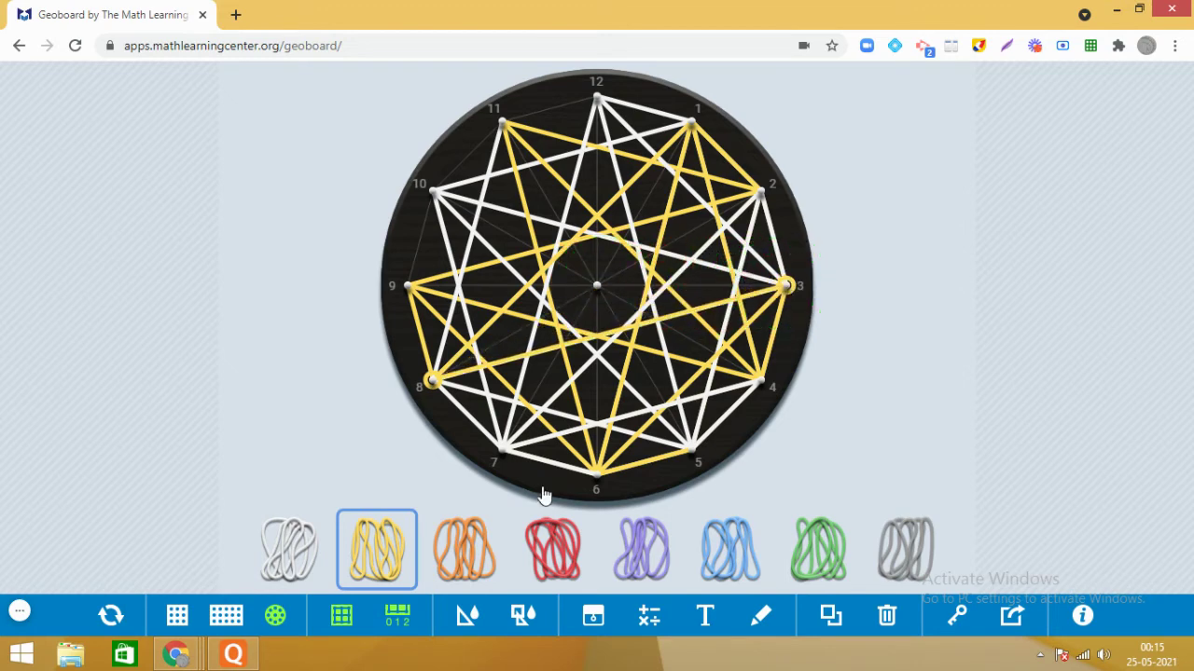
{"action": "left_click_drag", "start_coordinate": [392, 568], "coordinate": [448, 324]}
{"action": "left_click_drag", "start_coordinate": [597, 293], "coordinate": [695, 455]}
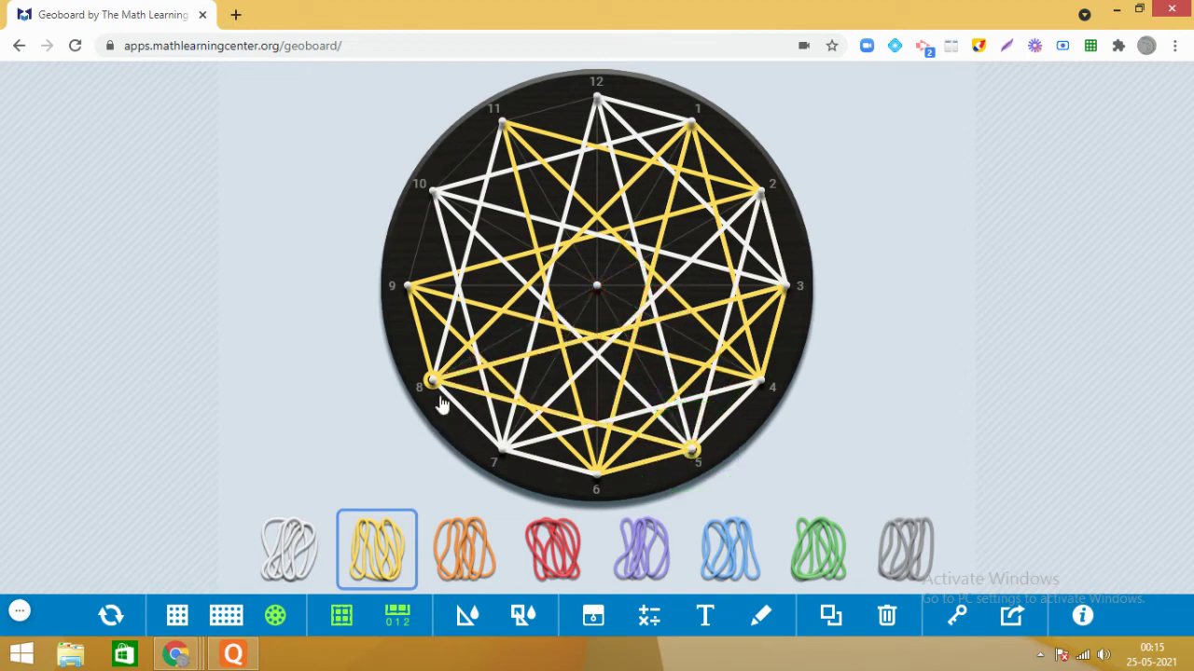
{"action": "left_click_drag", "start_coordinate": [385, 541], "coordinate": [432, 382]}
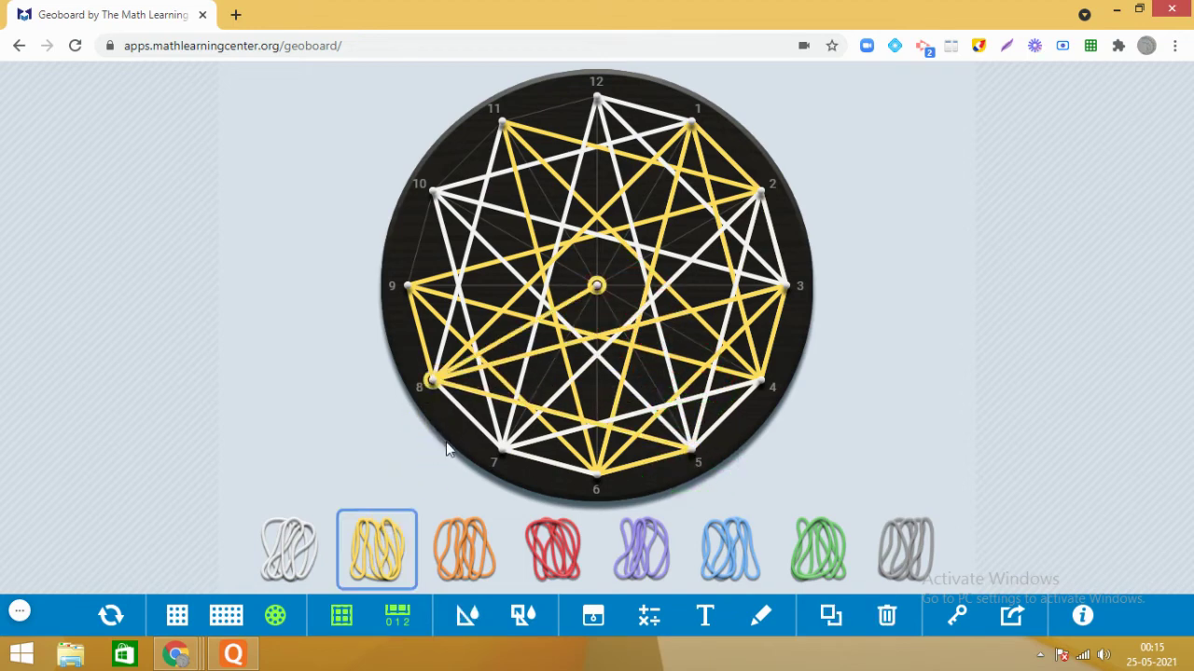
{"action": "left_click_drag", "start_coordinate": [600, 289], "coordinate": [502, 451]}
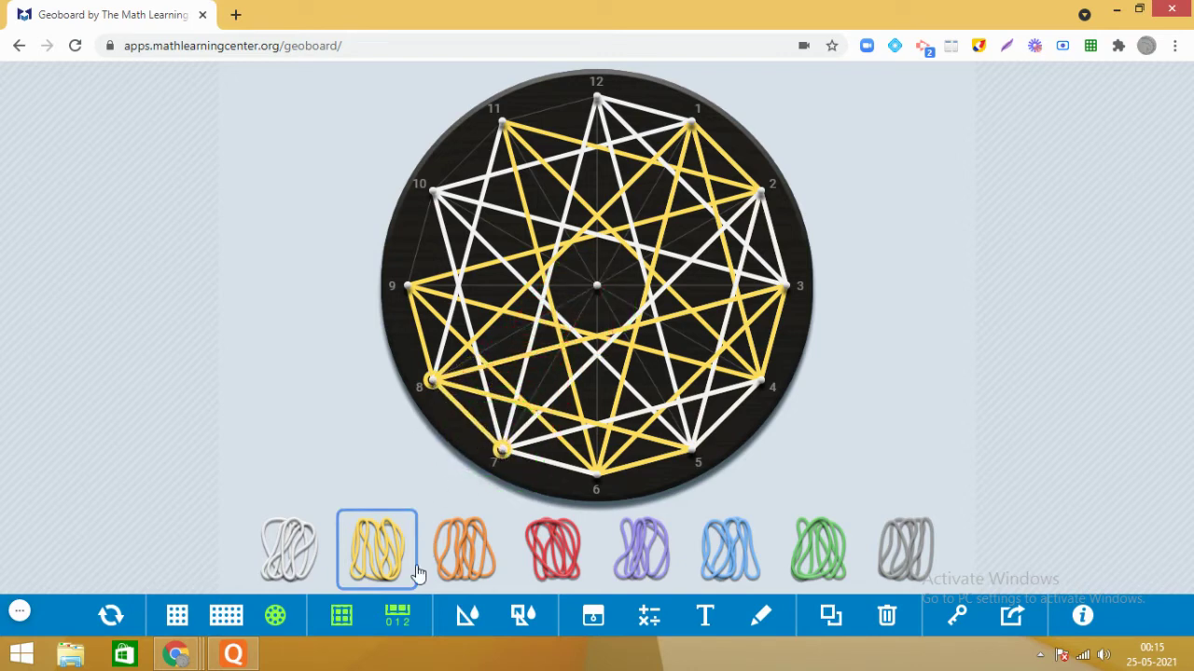
{"action": "left_click_drag", "start_coordinate": [303, 558], "coordinate": [433, 205]}
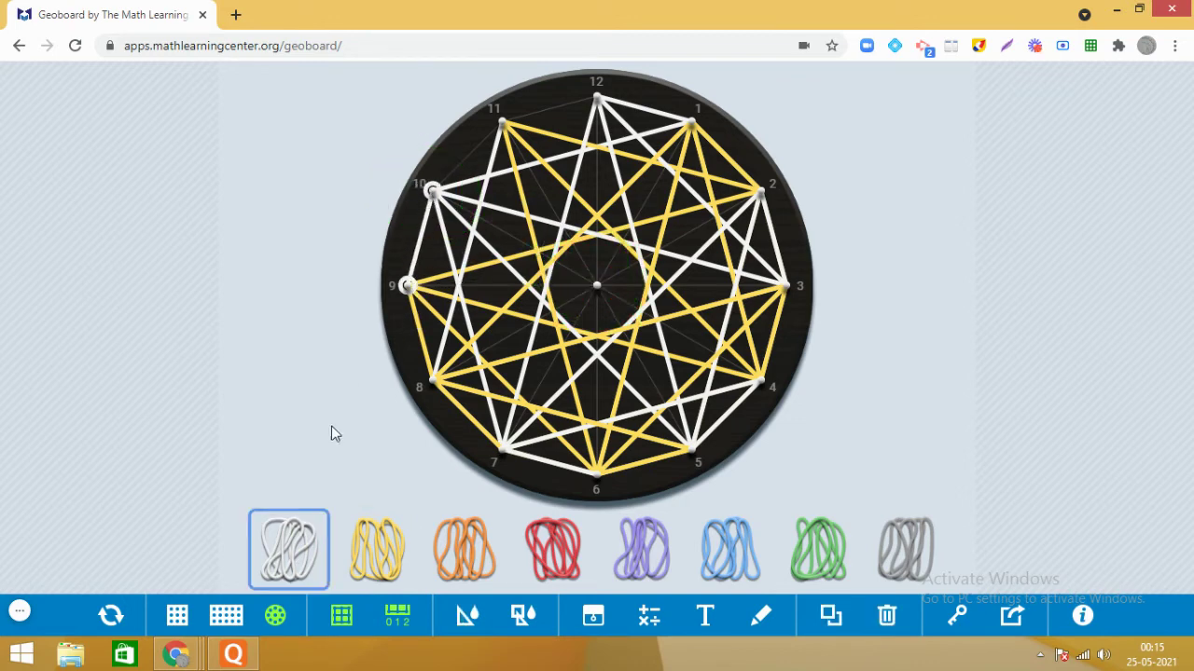
Stretch white bands from peg 9 to pegs 12, 2 and 4.
{"action": "left_click_drag", "start_coordinate": [294, 550], "coordinate": [426, 312]}
{"action": "left_click_drag", "start_coordinate": [413, 296], "coordinate": [602, 116]}
{"action": "left_click", "coordinate": [297, 543]}
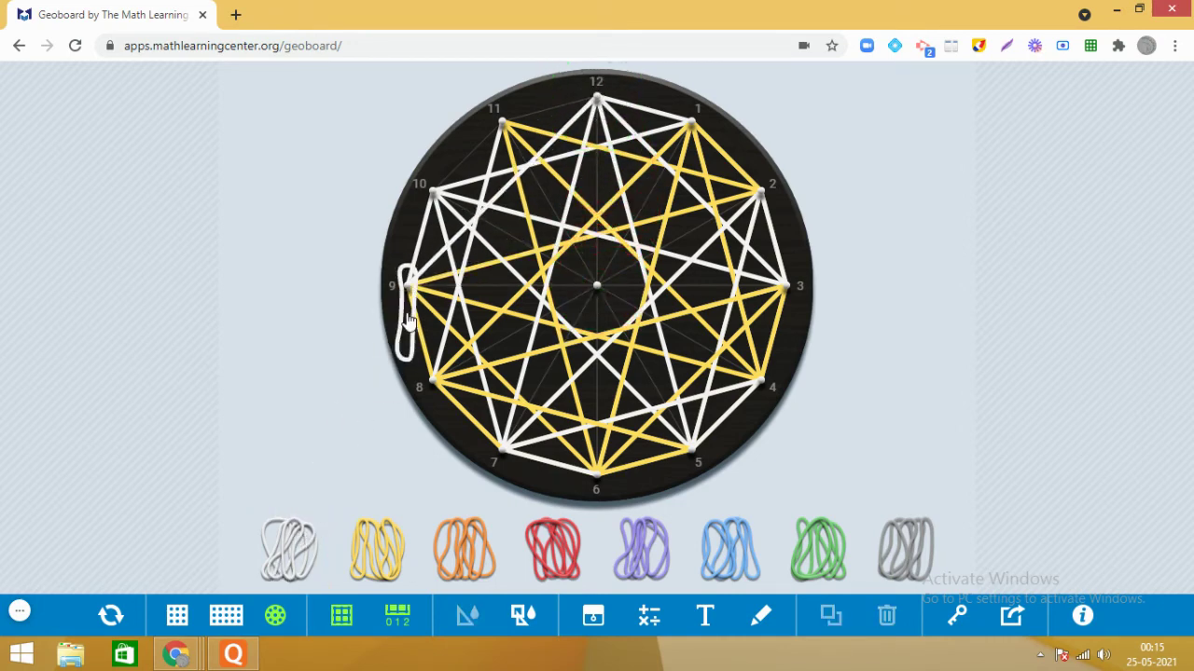
{"action": "left_click_drag", "start_coordinate": [413, 296], "coordinate": [763, 193]}
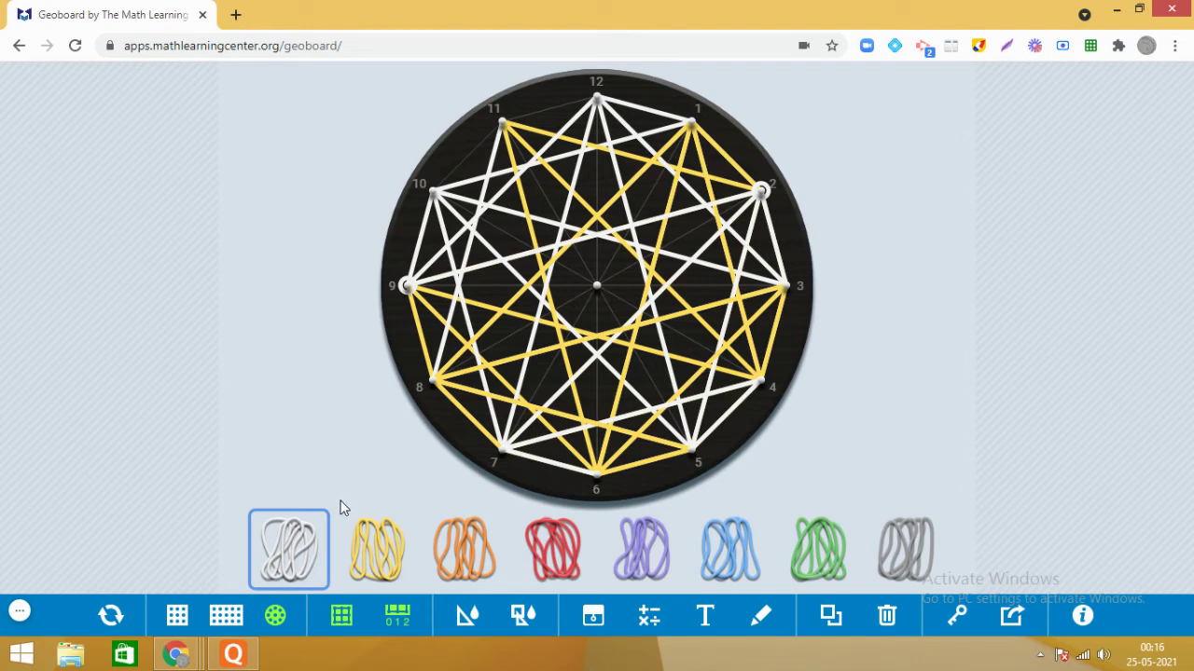
{"action": "left_click_drag", "start_coordinate": [297, 529], "coordinate": [400, 312]}
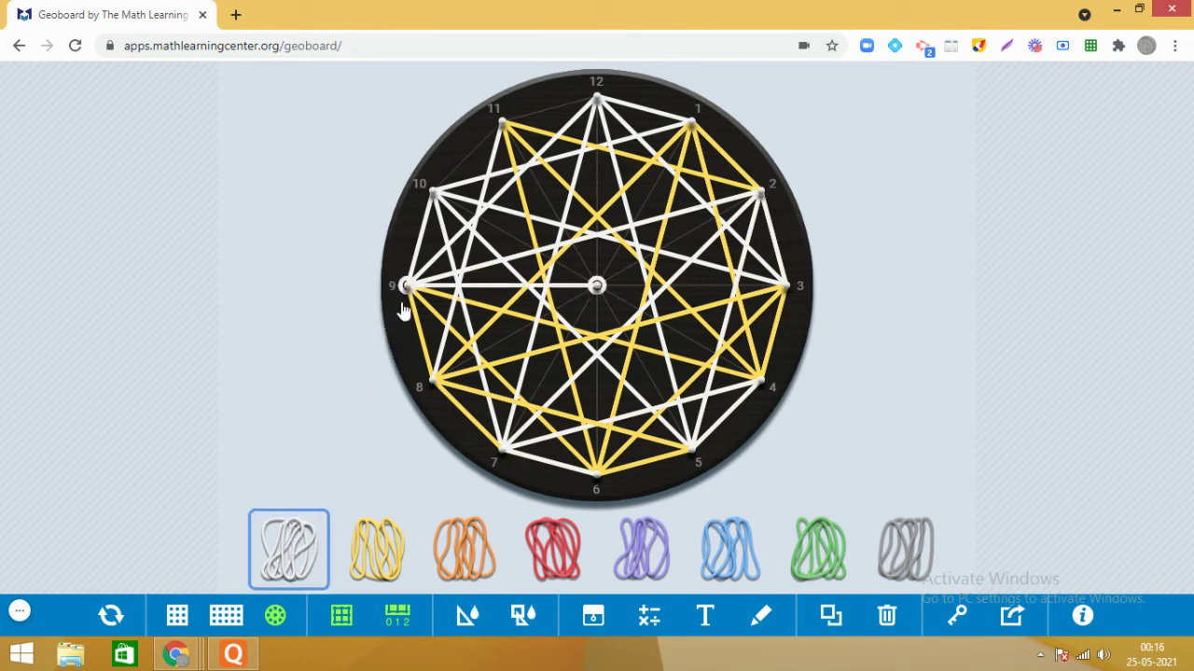
{"action": "left_click_drag", "start_coordinate": [596, 287], "coordinate": [759, 388]}
Add white bands from peg 9 to pegs 6 and 8.
{"action": "left_click_drag", "start_coordinate": [306, 541], "coordinate": [401, 333]}
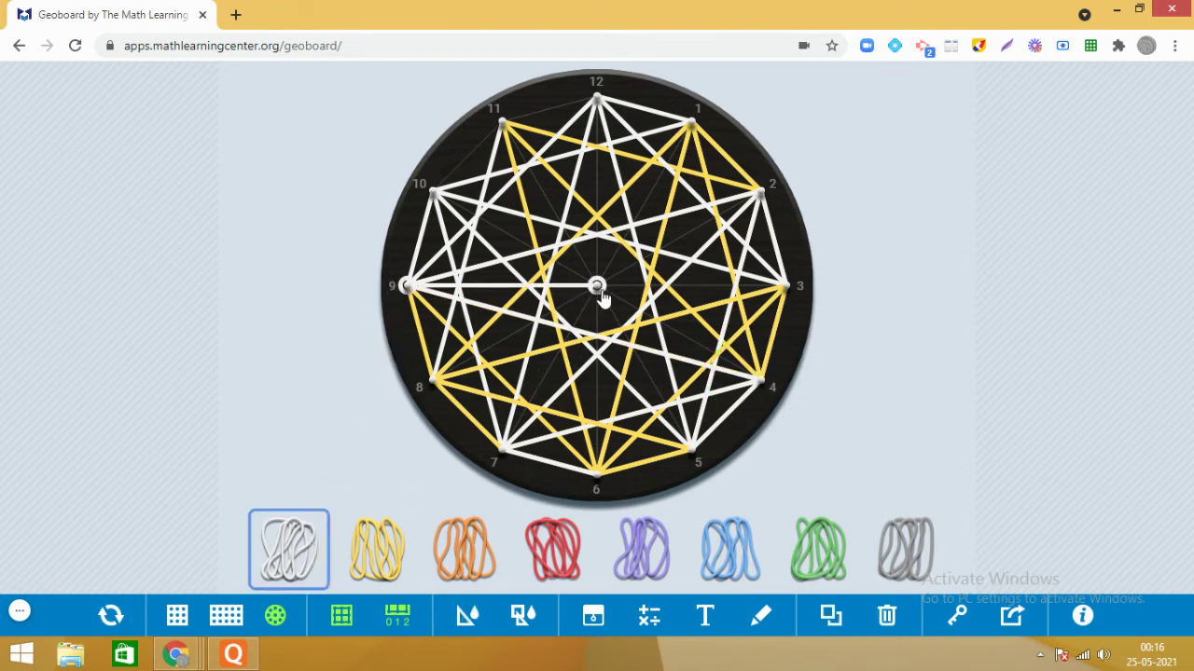
{"action": "left_click_drag", "start_coordinate": [597, 291], "coordinate": [595, 475]}
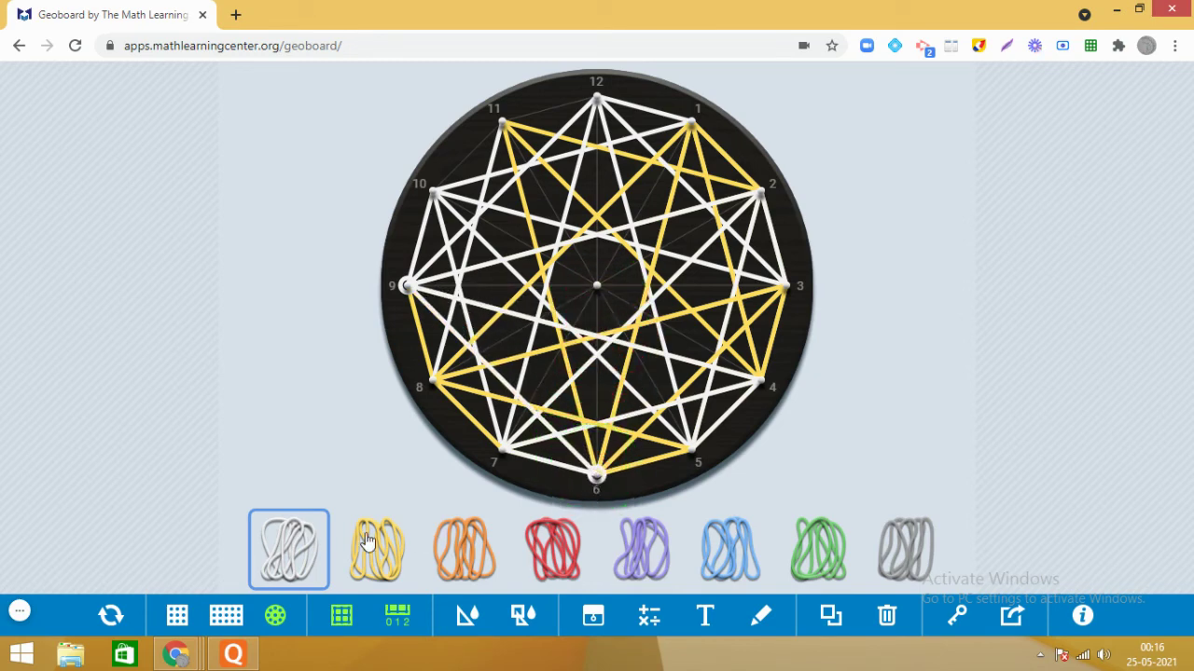
{"action": "left_click_drag", "start_coordinate": [295, 566], "coordinate": [401, 328]}
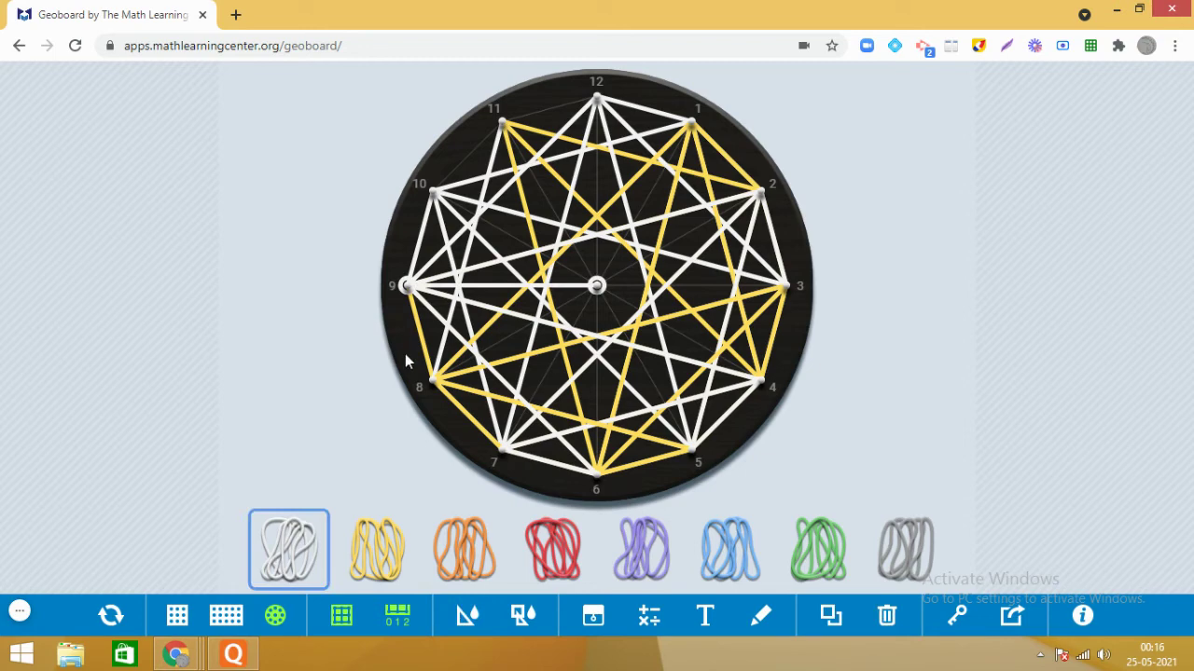
{"action": "left_click_drag", "start_coordinate": [595, 294], "coordinate": [433, 386]}
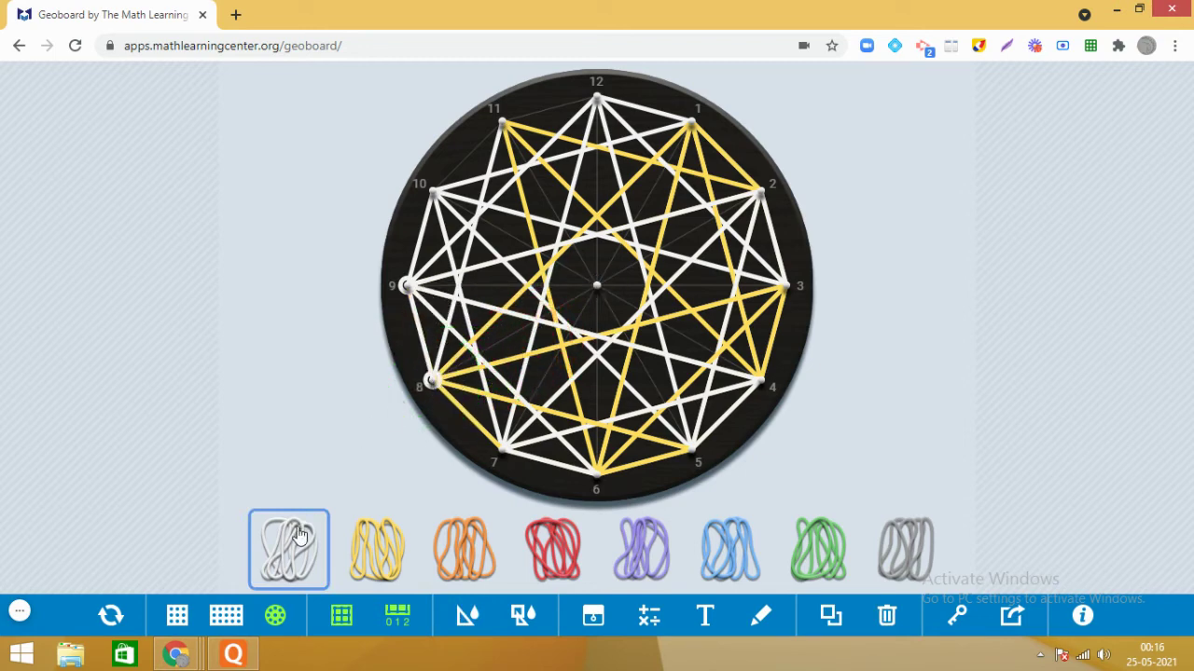
Hook a yellow band onto peg 10 and stretch it to peg 1.
{"action": "left_click_drag", "start_coordinate": [375, 567], "coordinate": [502, 121]}
{"action": "left_click", "coordinate": [291, 558]}
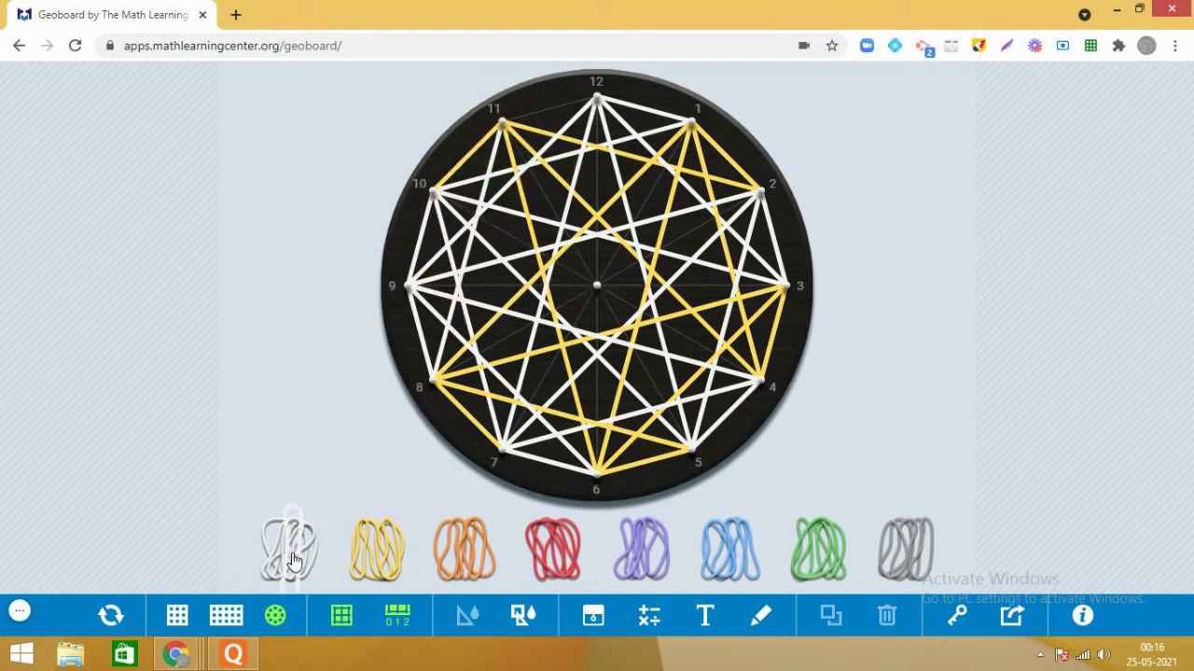
{"action": "left_click_drag", "start_coordinate": [362, 565], "coordinate": [434, 192]}
{"action": "left_click_drag", "start_coordinate": [435, 191], "coordinate": [690, 122]}
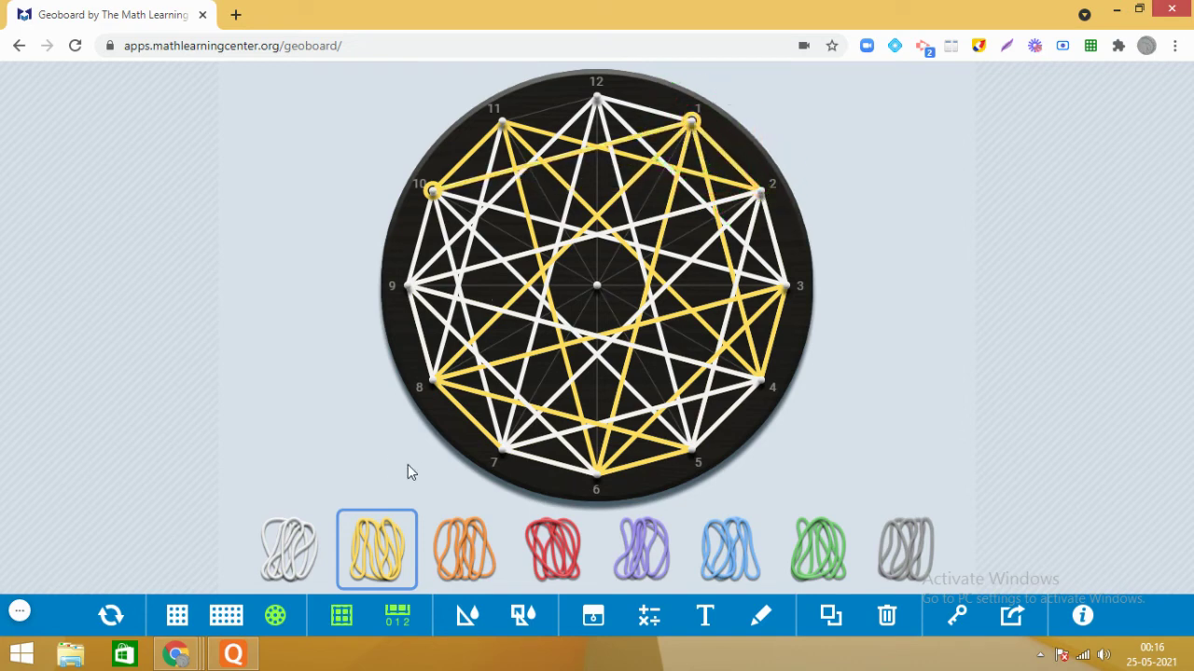
Add yellow bands from peg 10 to pegs 3, 4, 7 and 9, and hang a white band on peg 11.
{"action": "left_click_drag", "start_coordinate": [366, 556], "coordinate": [786, 287]}
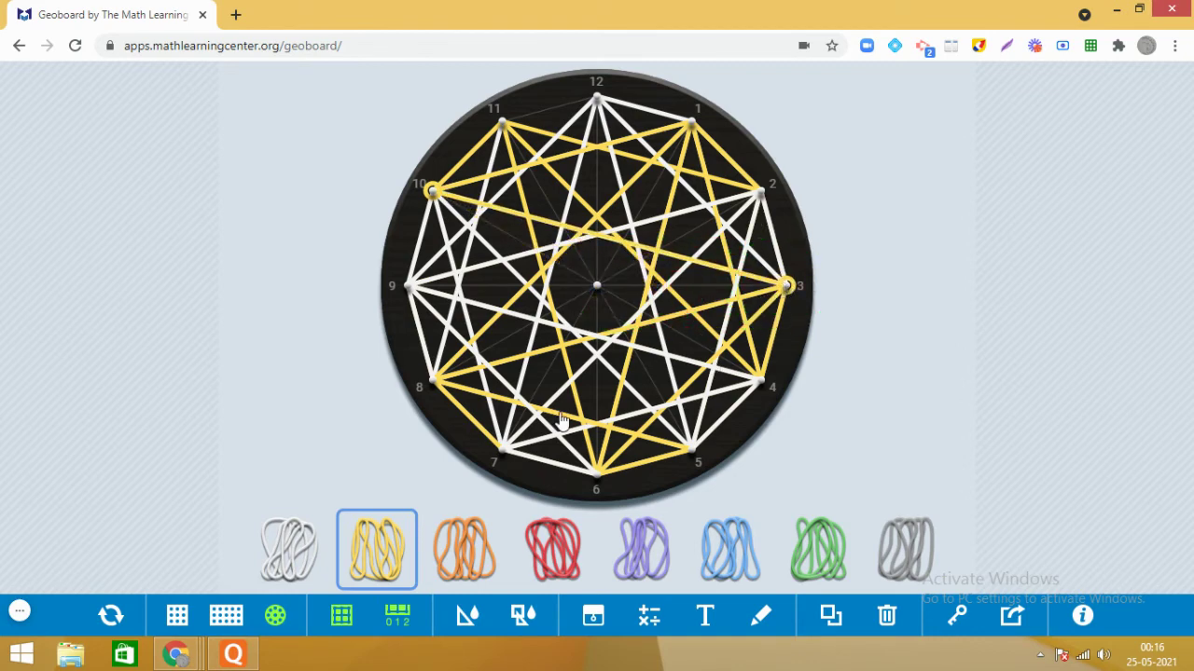
{"action": "left_click_drag", "start_coordinate": [378, 534], "coordinate": [435, 193]}
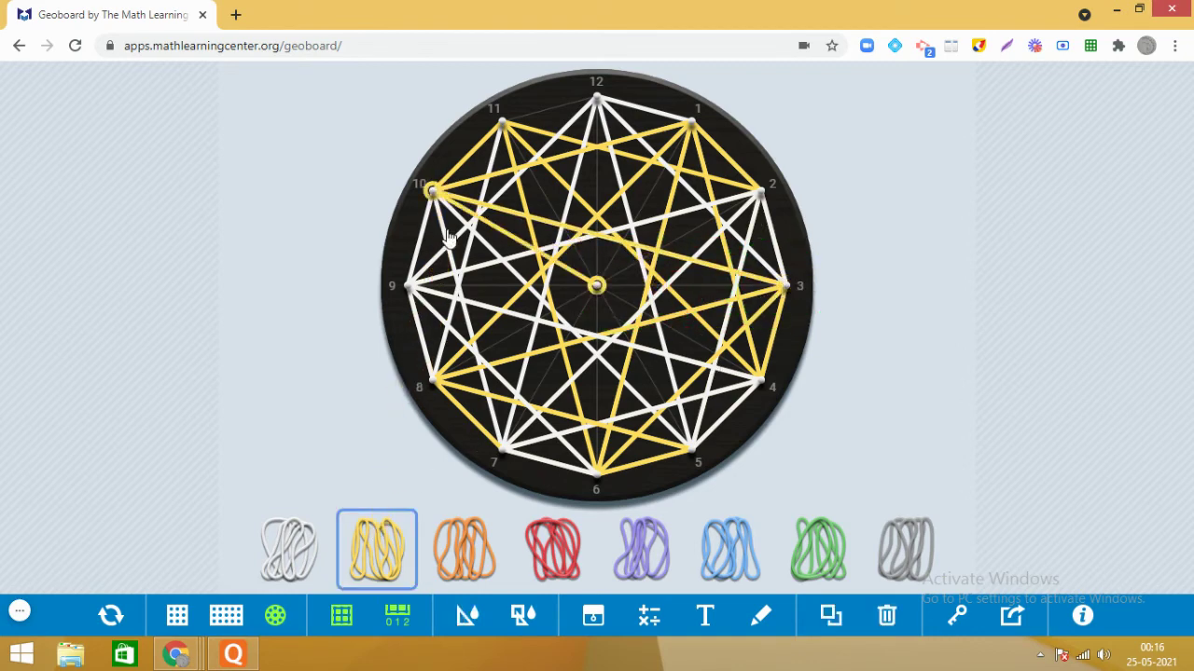
{"action": "left_click_drag", "start_coordinate": [599, 295], "coordinate": [692, 451]}
{"action": "left_click_drag", "start_coordinate": [382, 535], "coordinate": [435, 193]}
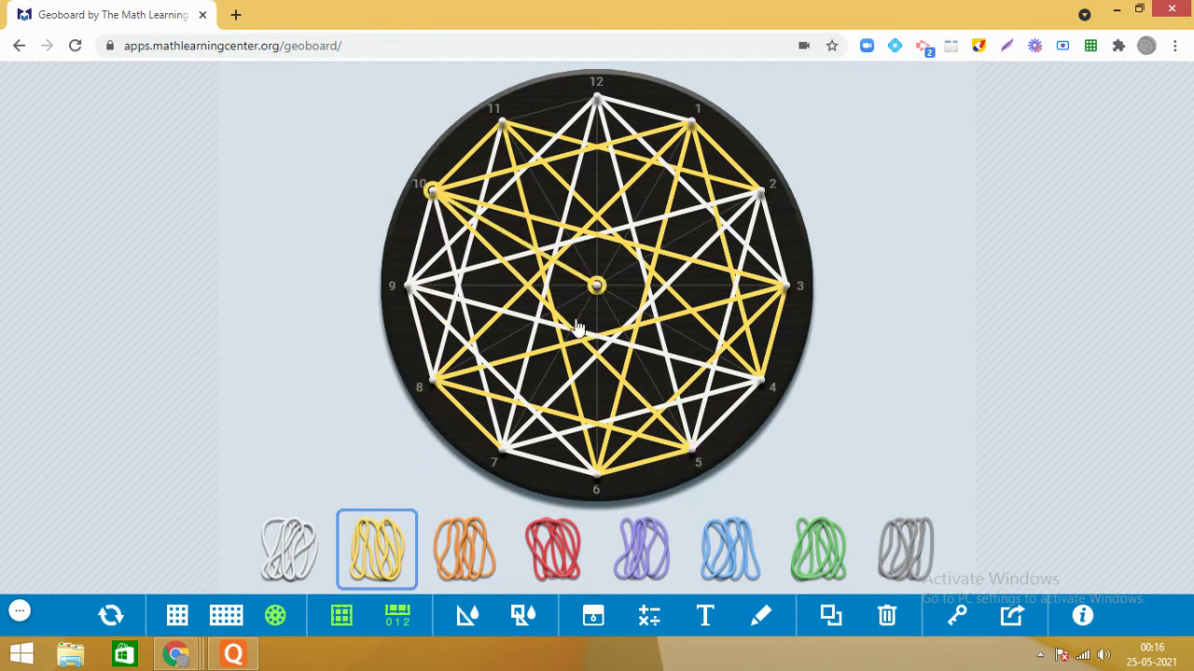
{"action": "left_click_drag", "start_coordinate": [596, 287], "coordinate": [501, 457]}
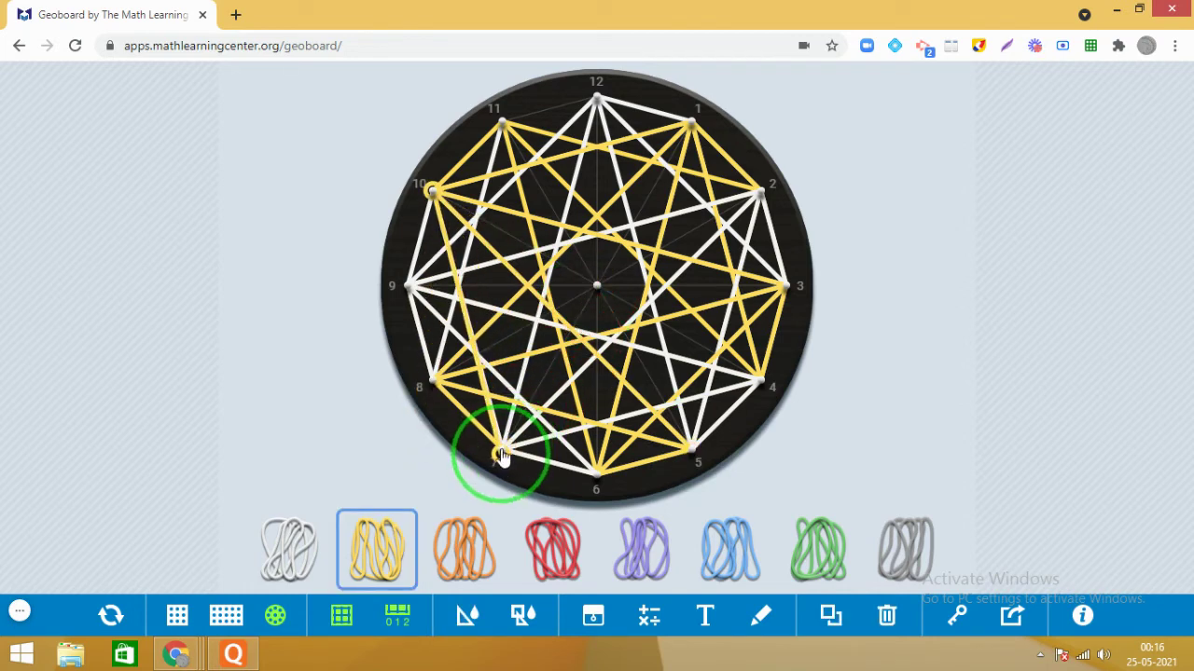
{"action": "left_click_drag", "start_coordinate": [378, 559], "coordinate": [435, 224]}
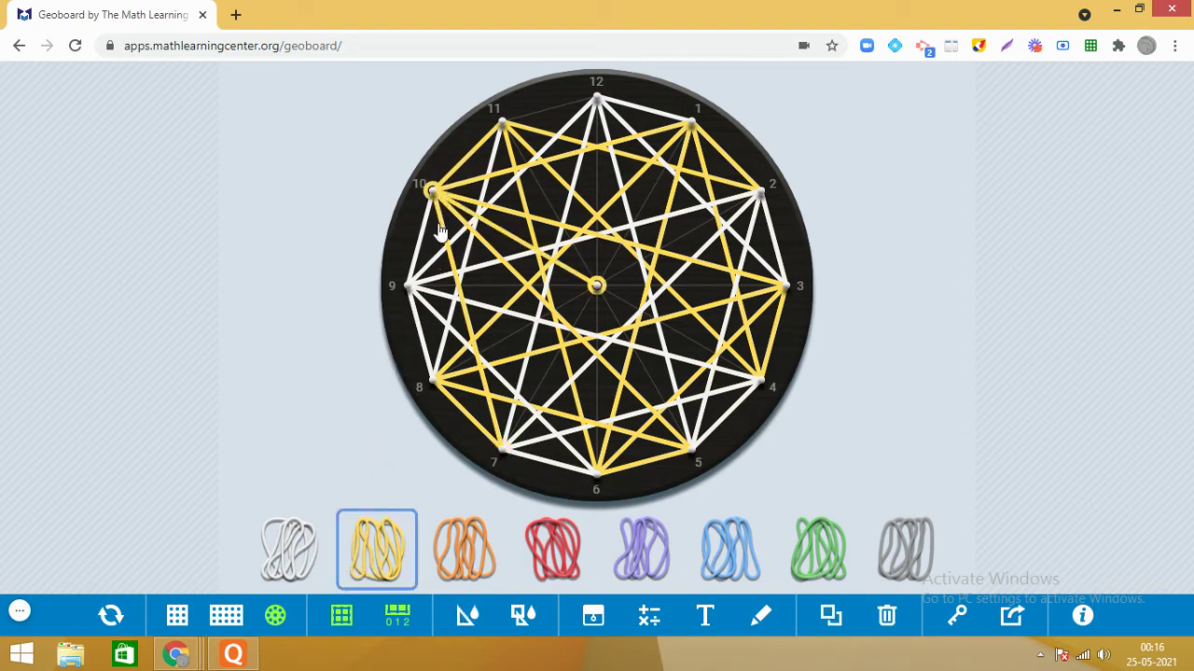
{"action": "left_click_drag", "start_coordinate": [595, 292], "coordinate": [407, 285]}
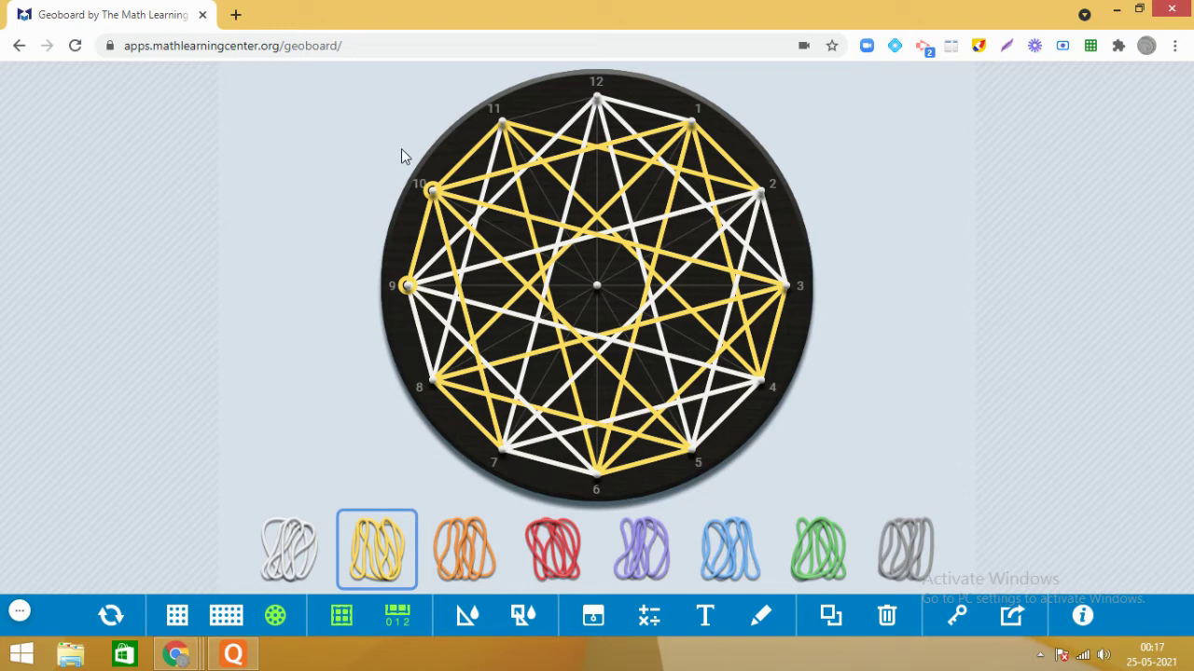
{"action": "left_click_drag", "start_coordinate": [278, 562], "coordinate": [508, 170]}
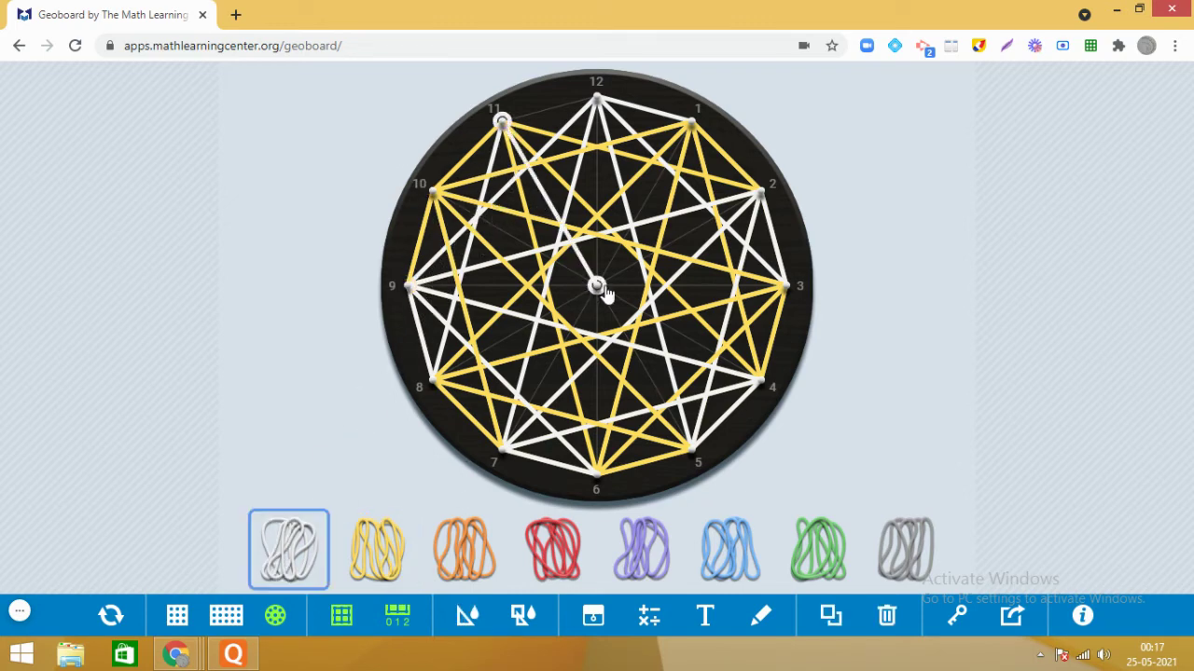
Link peg 11 with white bands to pegs 12, 2 and 4.
{"action": "left_click_drag", "start_coordinate": [596, 288], "coordinate": [600, 100]}
{"action": "left_click_drag", "start_coordinate": [273, 570], "coordinate": [757, 198]}
{"action": "left_click_drag", "start_coordinate": [272, 557], "coordinate": [502, 123]}
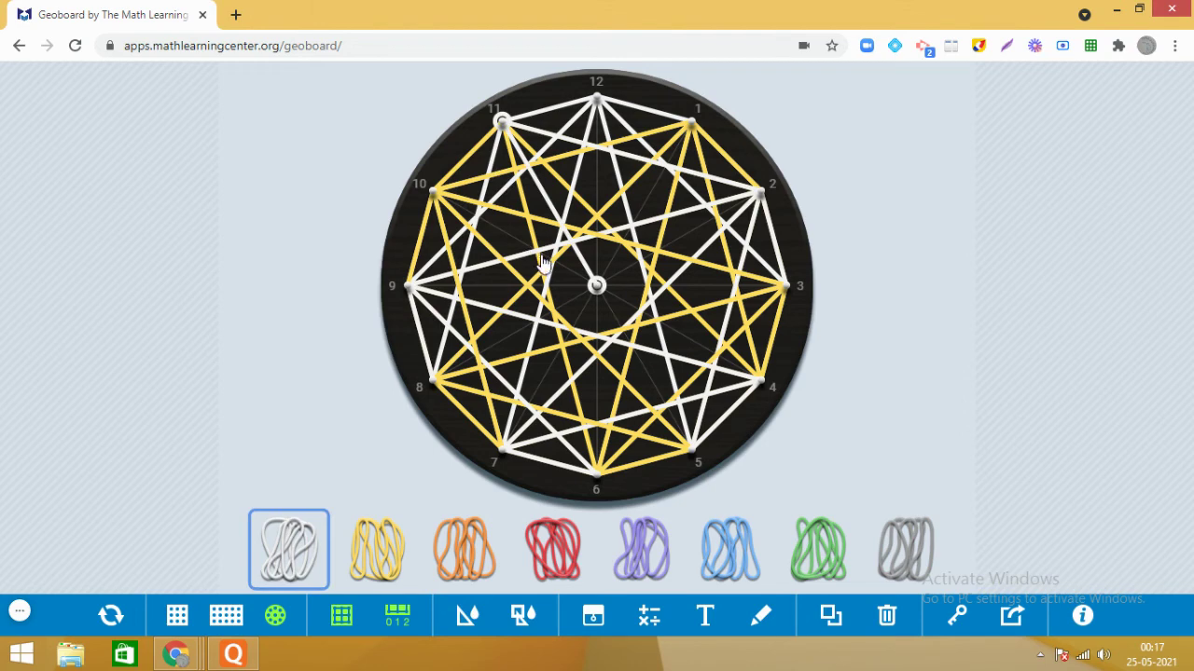
{"action": "left_click_drag", "start_coordinate": [597, 287], "coordinate": [761, 382]}
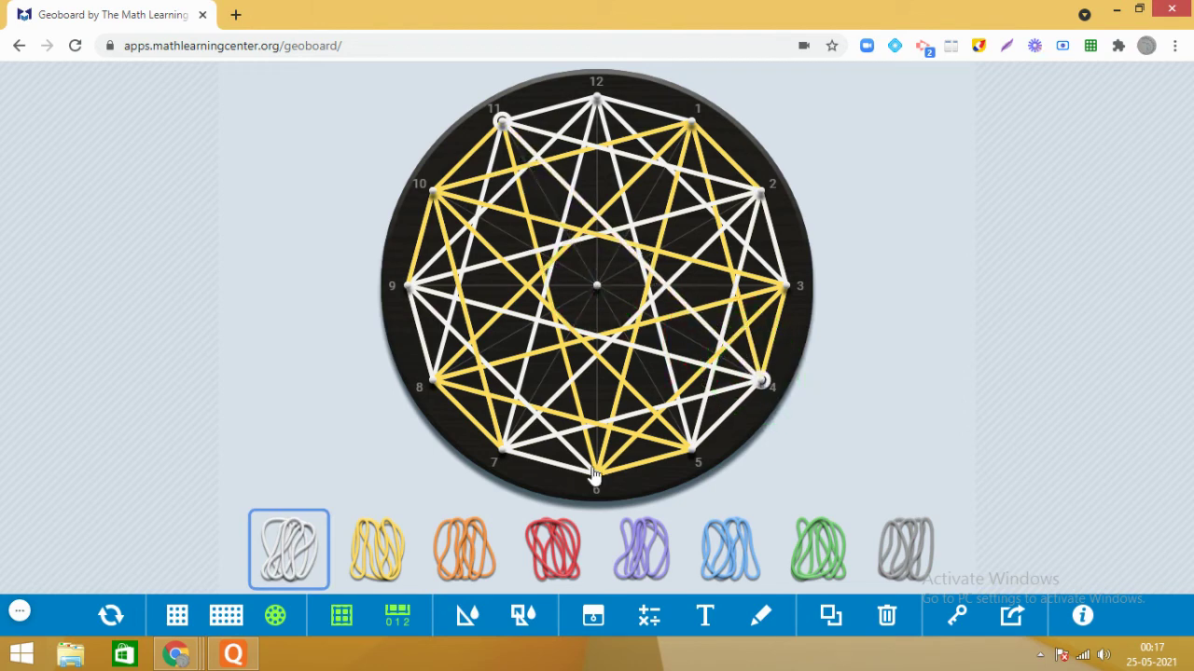
Add white bands from peg 11 to pegs 6, 8 and 10, and hook a yellow band onto peg 12.
{"action": "left_click_drag", "start_coordinate": [289, 555], "coordinate": [501, 171]}
{"action": "left_click_drag", "start_coordinate": [597, 287], "coordinate": [597, 483]}
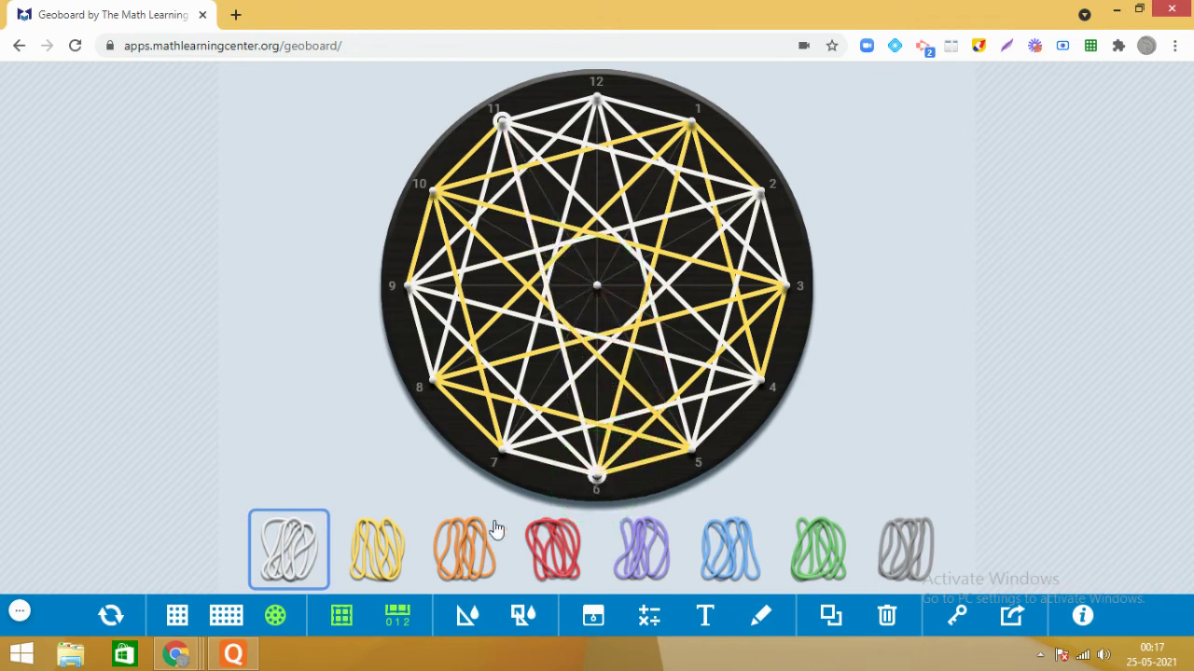
{"action": "left_click_drag", "start_coordinate": [289, 555], "coordinate": [487, 187]}
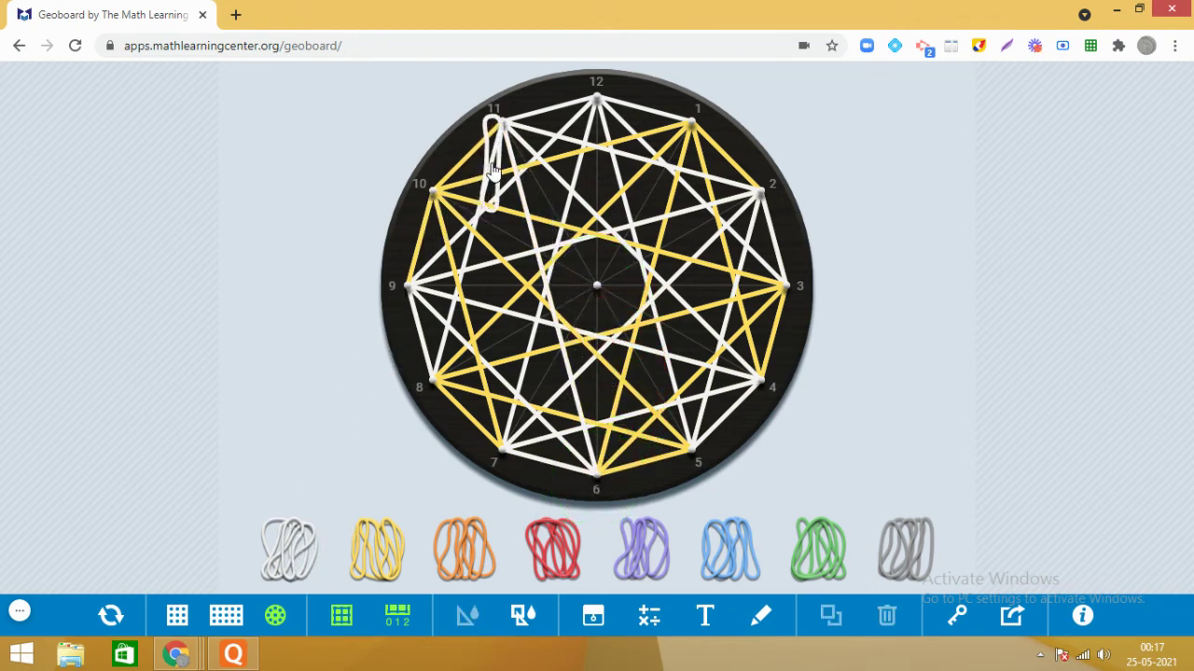
{"action": "left_click_drag", "start_coordinate": [591, 305], "coordinate": [433, 378]}
{"action": "left_click_drag", "start_coordinate": [289, 550], "coordinate": [502, 122]}
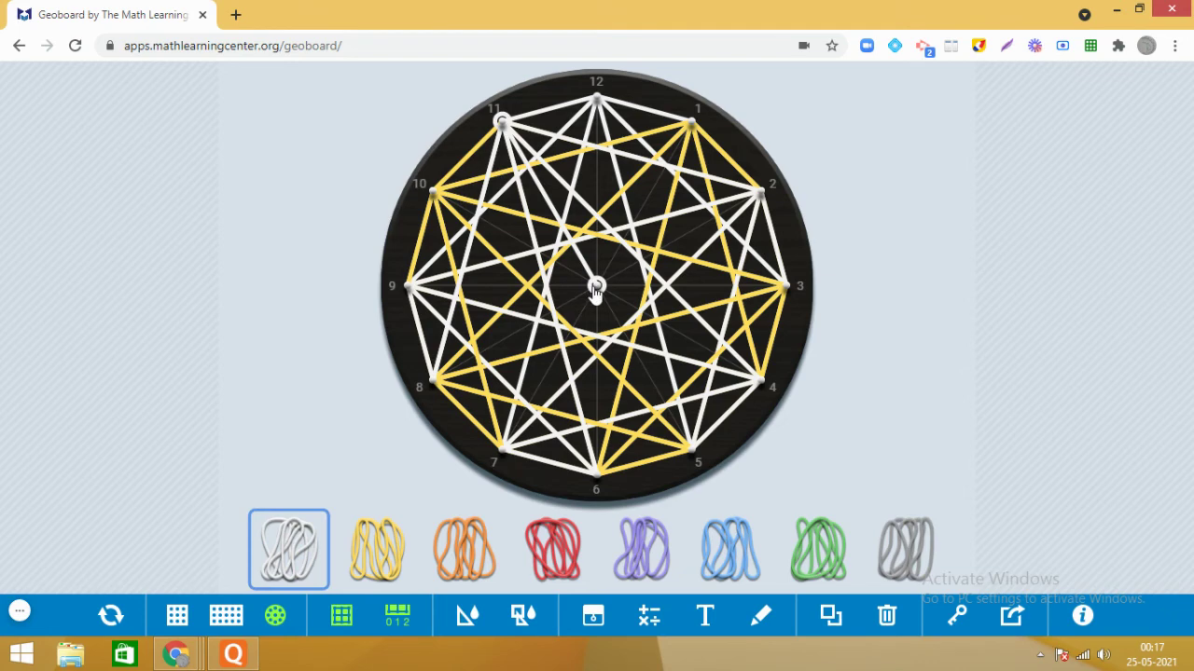
{"action": "left_click_drag", "start_coordinate": [597, 289], "coordinate": [435, 193]}
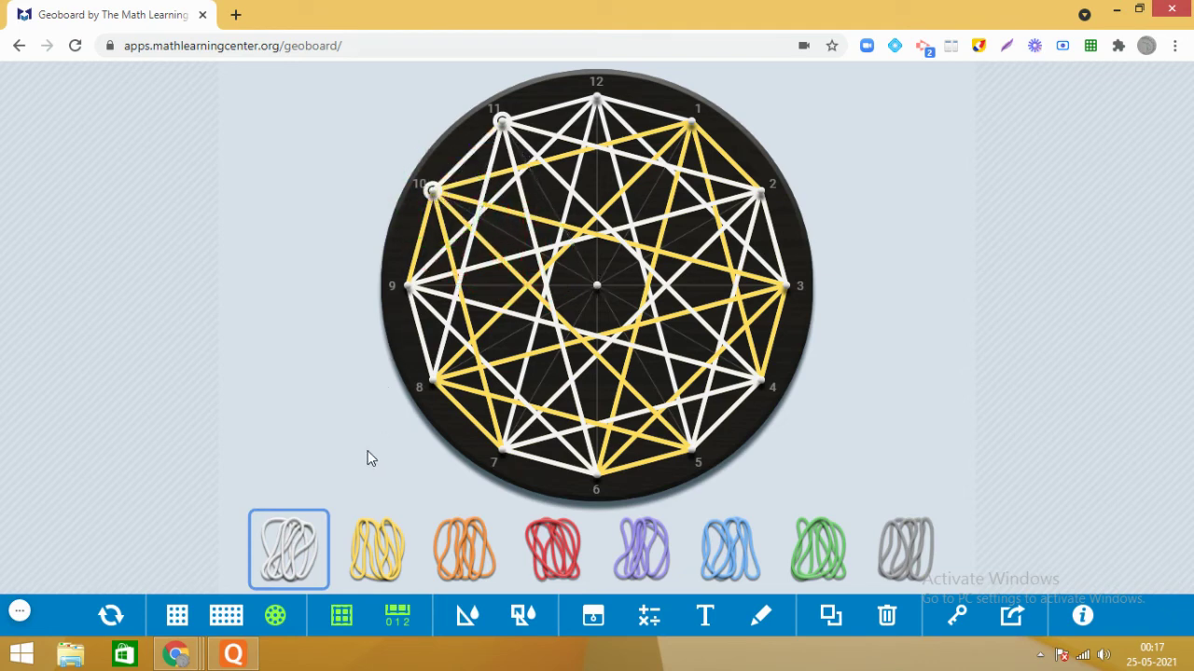
{"action": "left_click_drag", "start_coordinate": [384, 560], "coordinate": [693, 126]}
Fan yellow bands from peg 12 out to pegs 3, 7, 9 and 11.
{"action": "left_click_drag", "start_coordinate": [392, 551], "coordinate": [786, 290]}
{"action": "left_click_drag", "start_coordinate": [381, 560], "coordinate": [695, 452]}
{"action": "left_click_drag", "start_coordinate": [384, 558], "coordinate": [498, 457]}
{"action": "left_click_drag", "start_coordinate": [381, 562], "coordinate": [410, 286]}
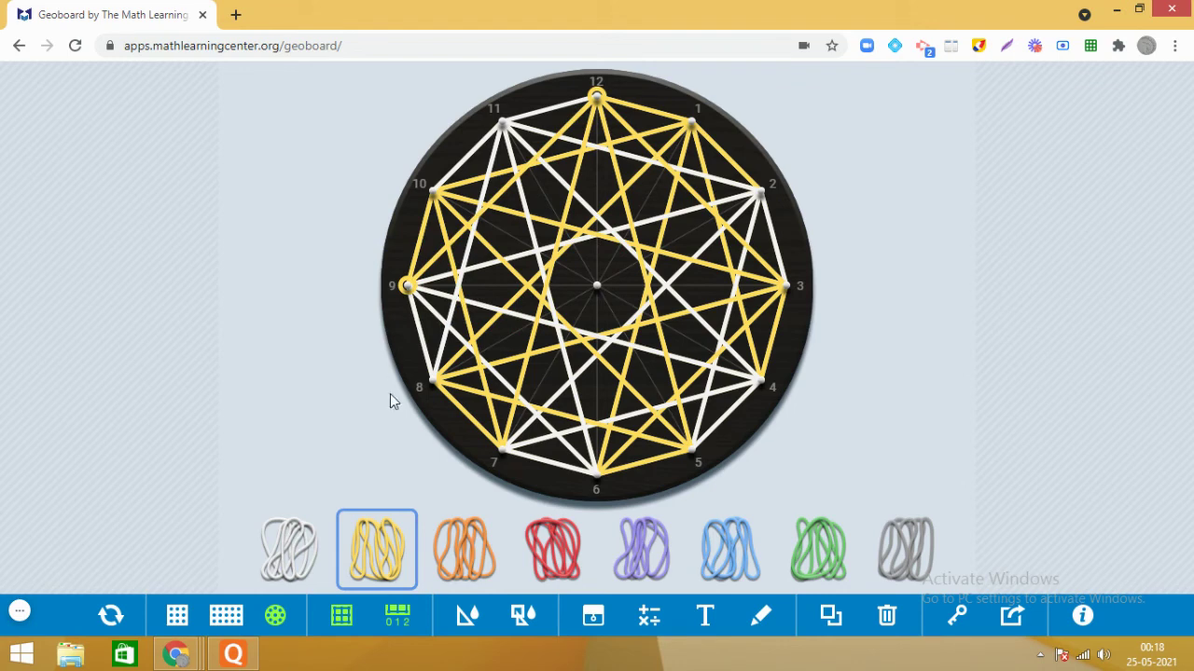
{"action": "left_click_drag", "start_coordinate": [377, 547], "coordinate": [505, 127]}
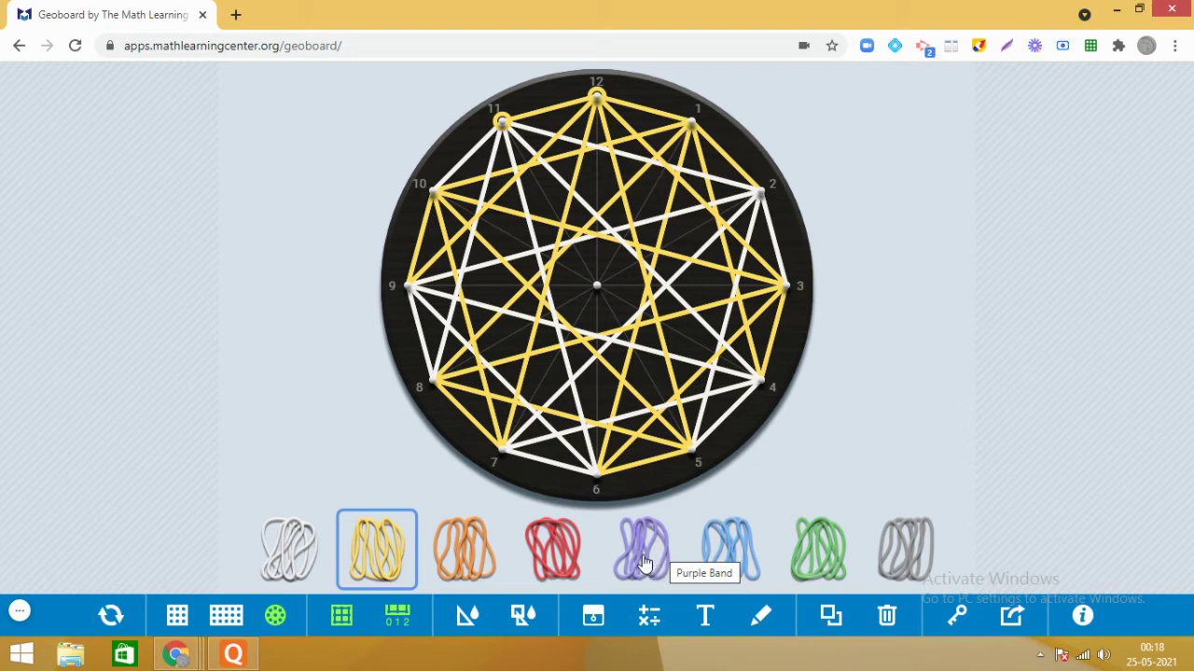
Stretch a purple band around pegs 10, 1, 4 and 7 and fill it translucent purple.
{"action": "left_click_drag", "start_coordinate": [632, 548], "coordinate": [761, 380]}
{"action": "left_click_drag", "start_coordinate": [606, 299], "coordinate": [502, 450]}
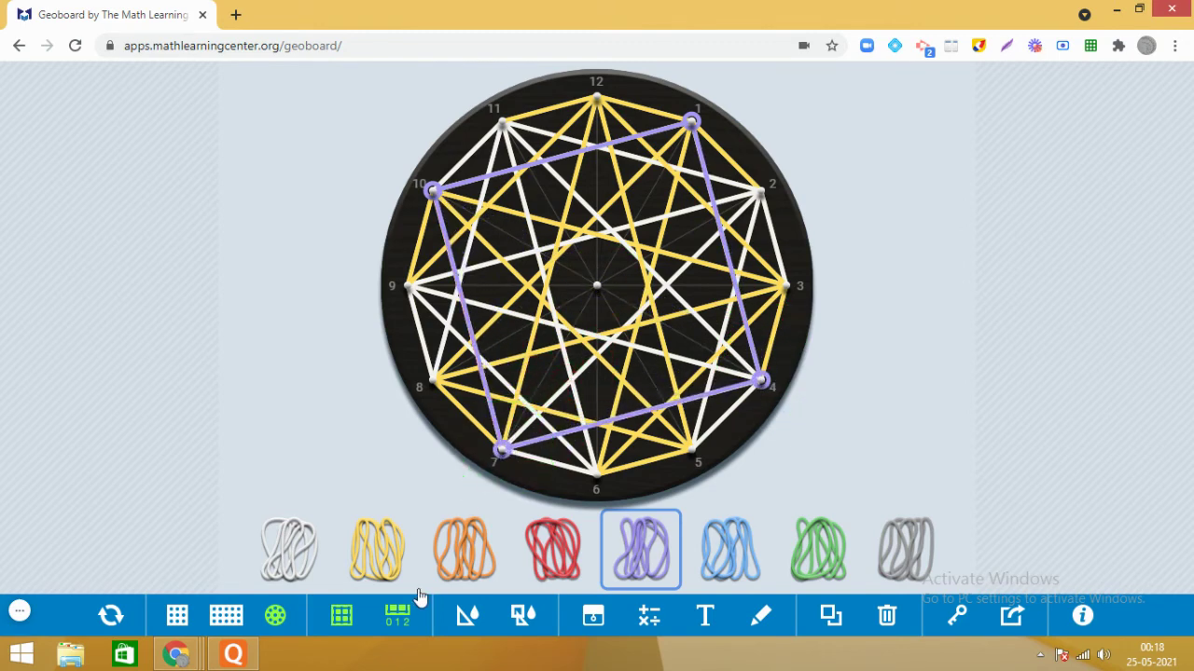
{"action": "left_click", "coordinate": [469, 618]}
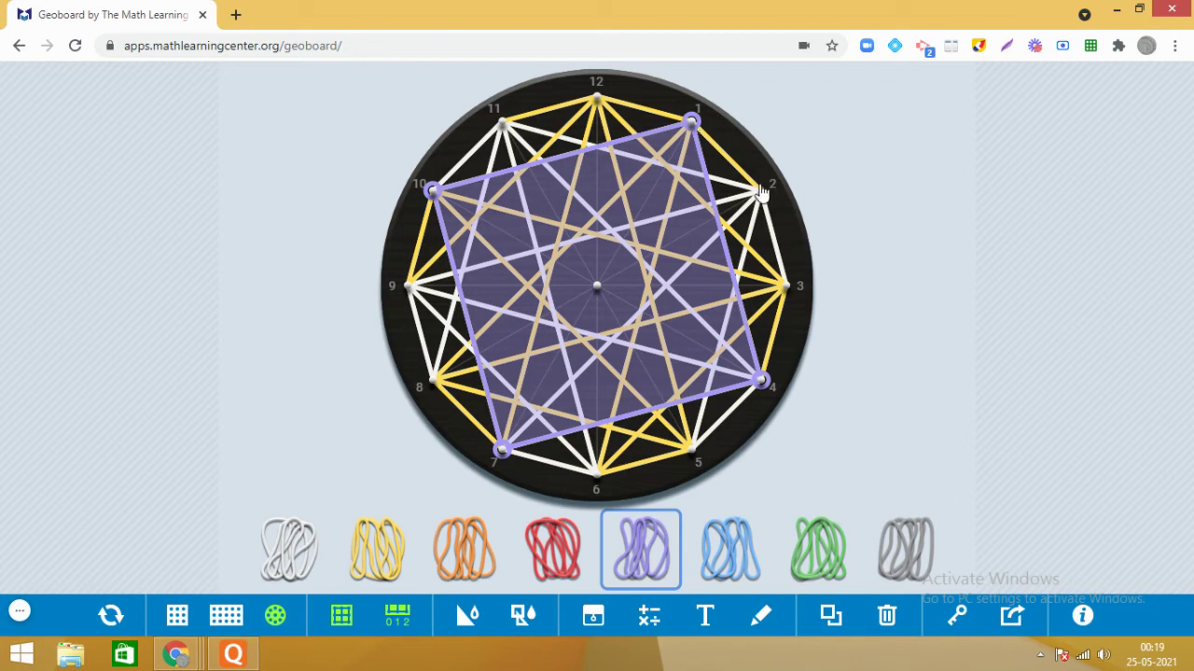
Rotate the purple square one peg clockwise to pegs 2, 11, 8 and 5.
{"action": "left_click_drag", "start_coordinate": [692, 124], "coordinate": [763, 193]}
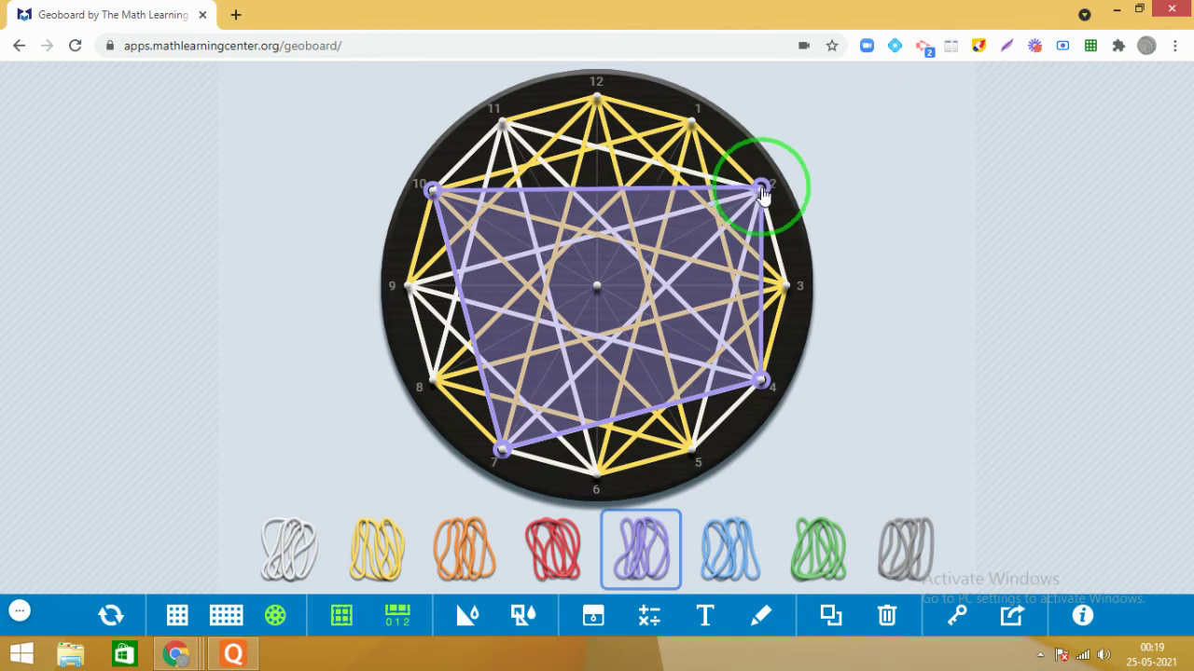
{"action": "left_click_drag", "start_coordinate": [432, 193], "coordinate": [494, 130]}
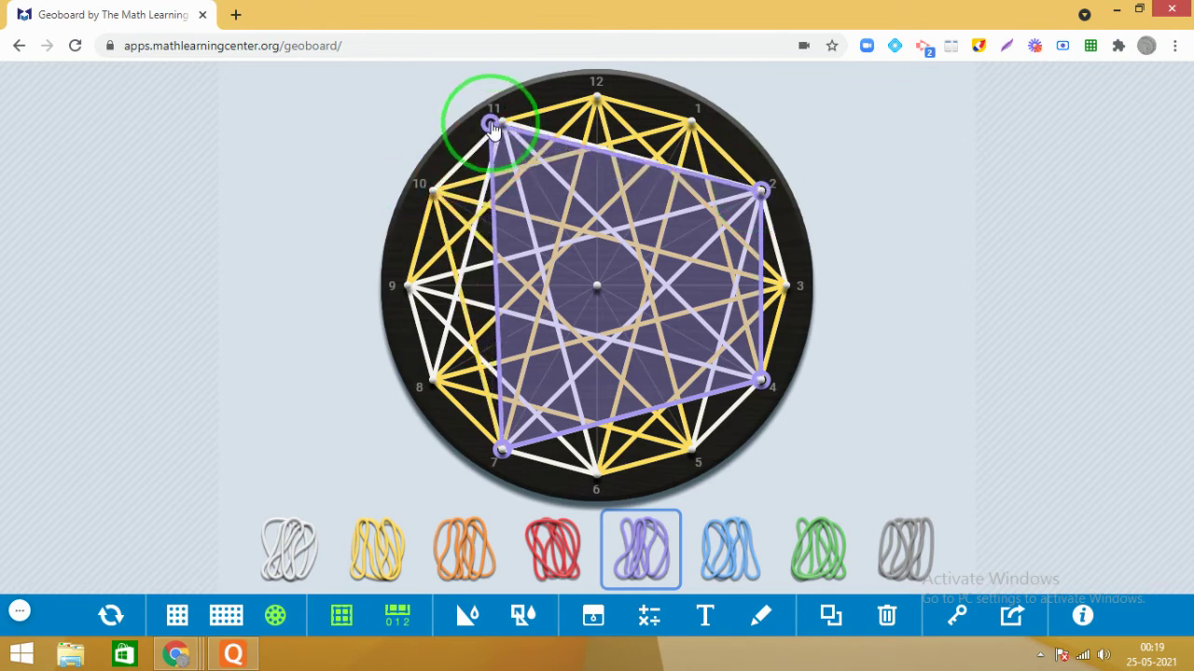
{"action": "left_click_drag", "start_coordinate": [503, 448], "coordinate": [432, 382]}
{"action": "left_click_drag", "start_coordinate": [762, 383], "coordinate": [694, 453]}
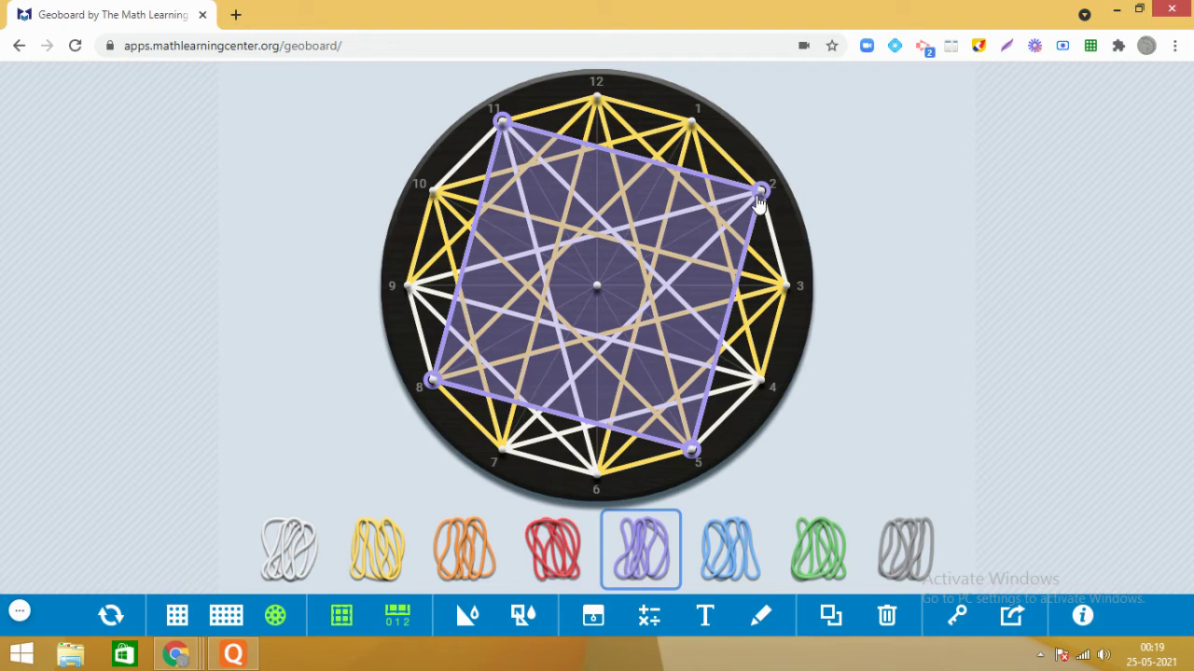
Rotate the purple square another peg clockwise to pegs 3, 12, 9 and 6.
{"action": "left_click_drag", "start_coordinate": [761, 192], "coordinate": [786, 283]}
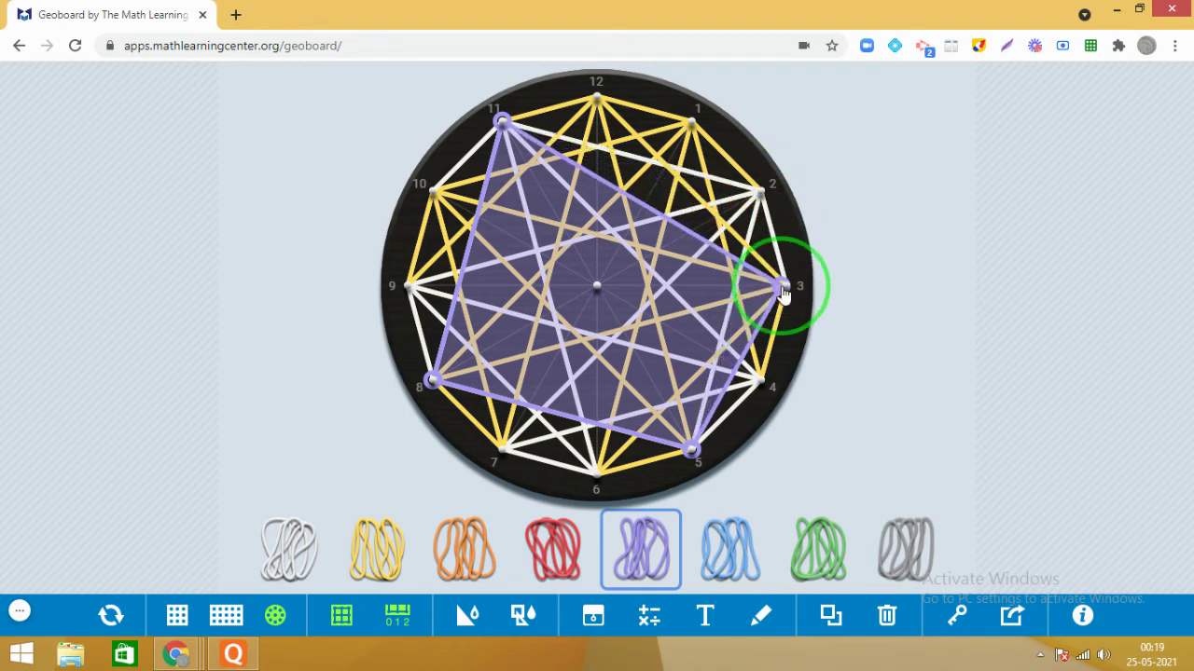
{"action": "left_click_drag", "start_coordinate": [500, 124], "coordinate": [596, 96]}
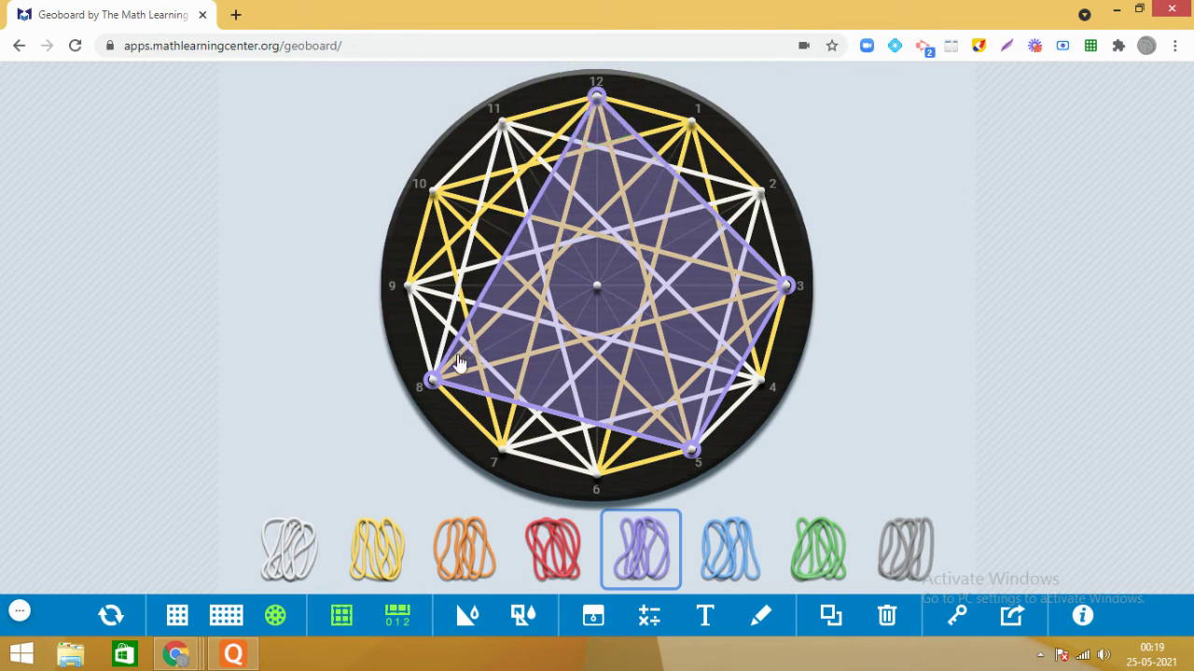
{"action": "left_click_drag", "start_coordinate": [433, 380], "coordinate": [411, 290]}
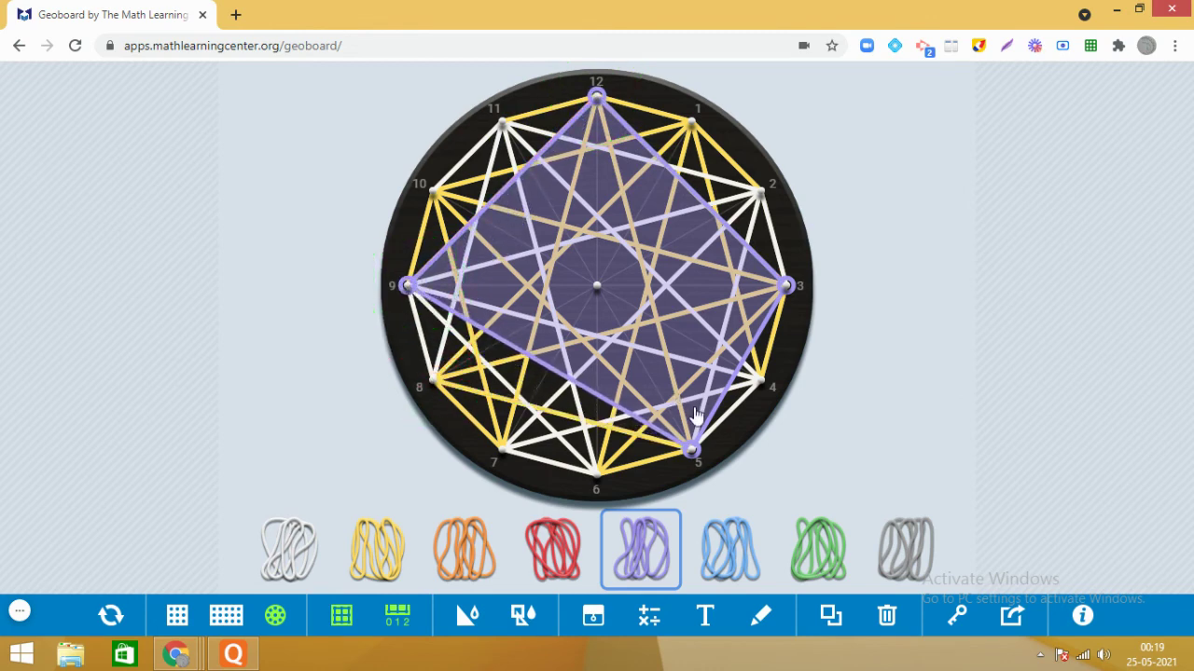
{"action": "left_click_drag", "start_coordinate": [695, 452], "coordinate": [597, 473]}
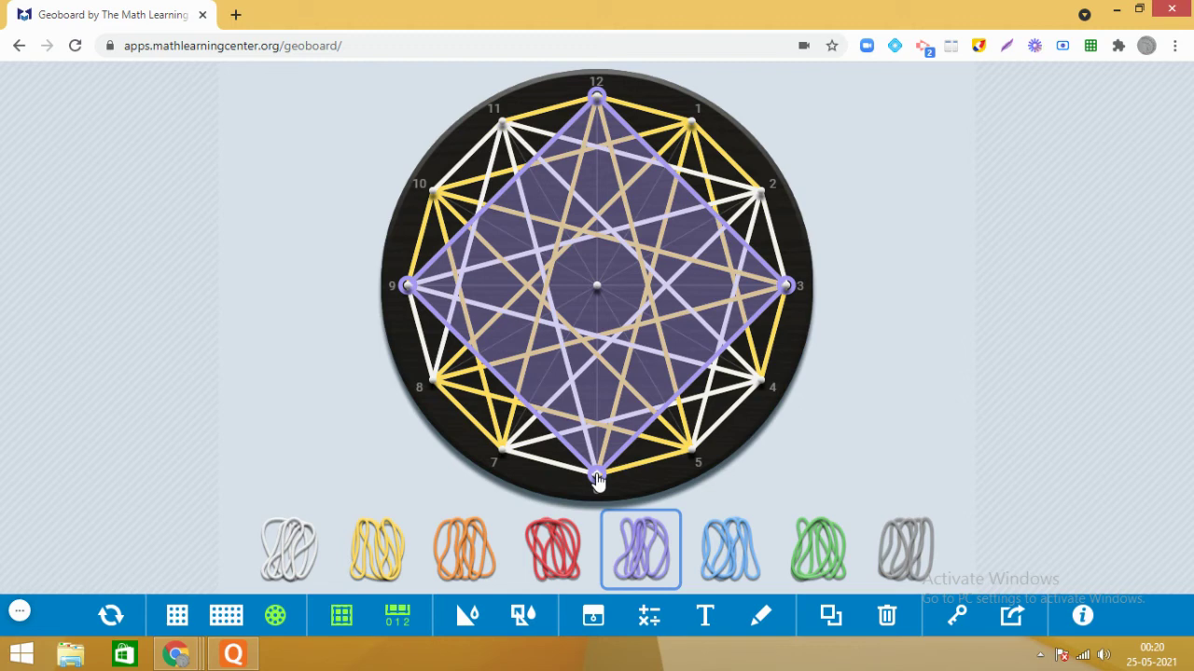
Move the purple corners from peg 6 to 8 and peg 3 to 1, forming quadrilateral 12–1–8–9.
{"action": "left_click_drag", "start_coordinate": [597, 479], "coordinate": [433, 384]}
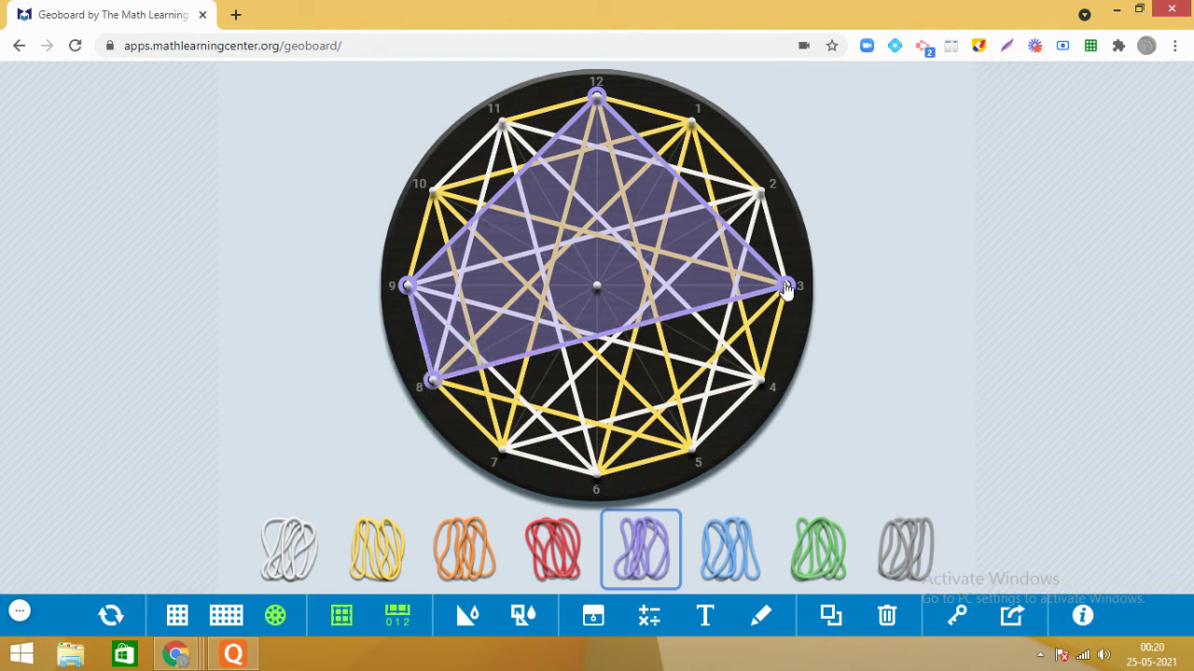
{"action": "left_click_drag", "start_coordinate": [791, 291], "coordinate": [690, 122]}
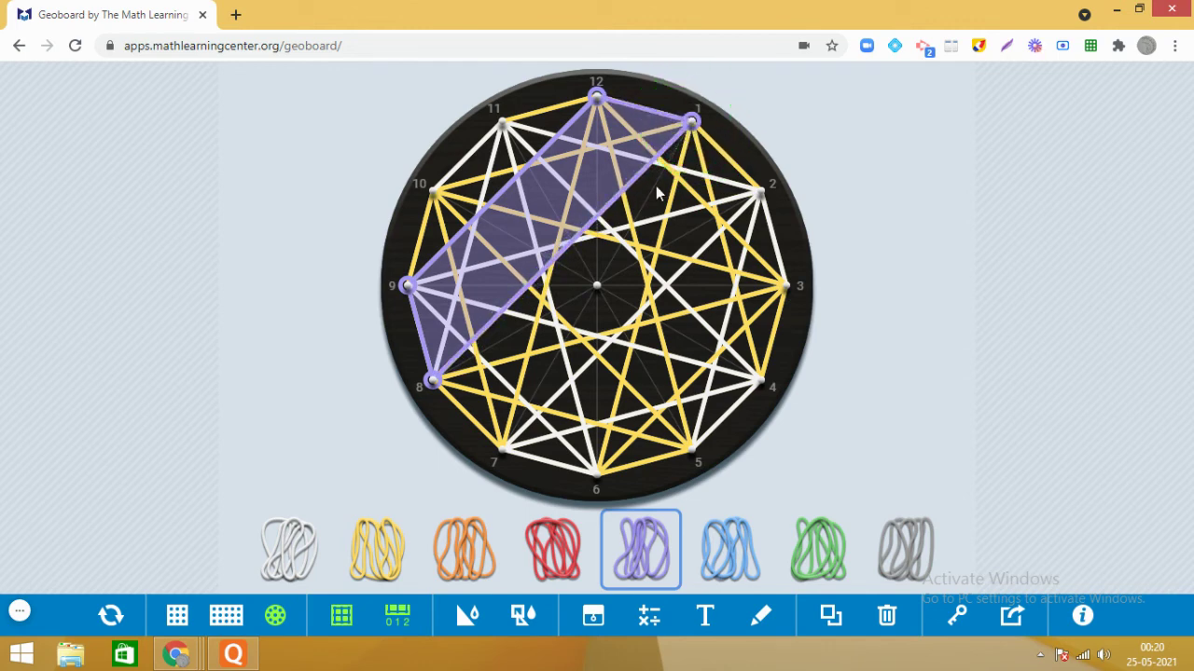